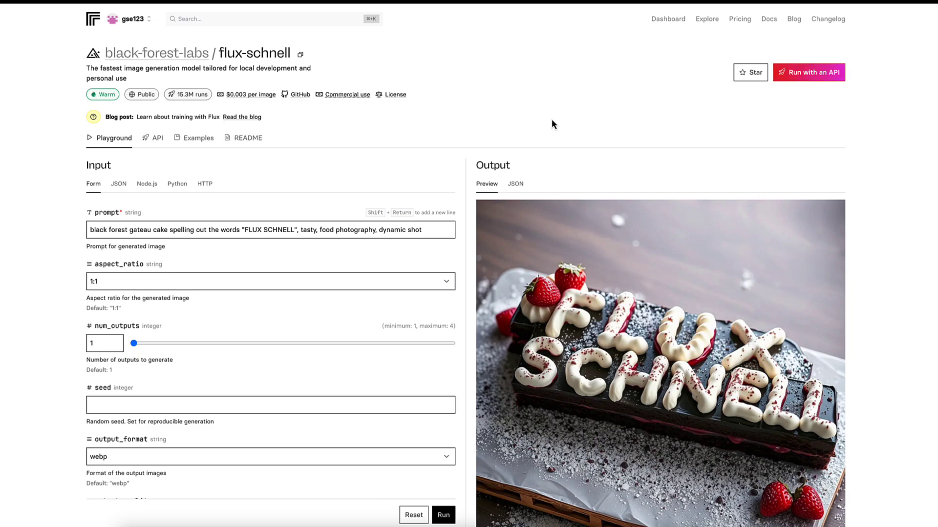
- Look over the aspect ratio options and keep the 1:1 aspect ratio
{"action": "scroll", "coordinate": [552, 120], "scroll_direction": "down", "scroll_amount": 1}
{"action": "scroll", "coordinate": [551, 122], "scroll_direction": "up", "scroll_amount": 1}
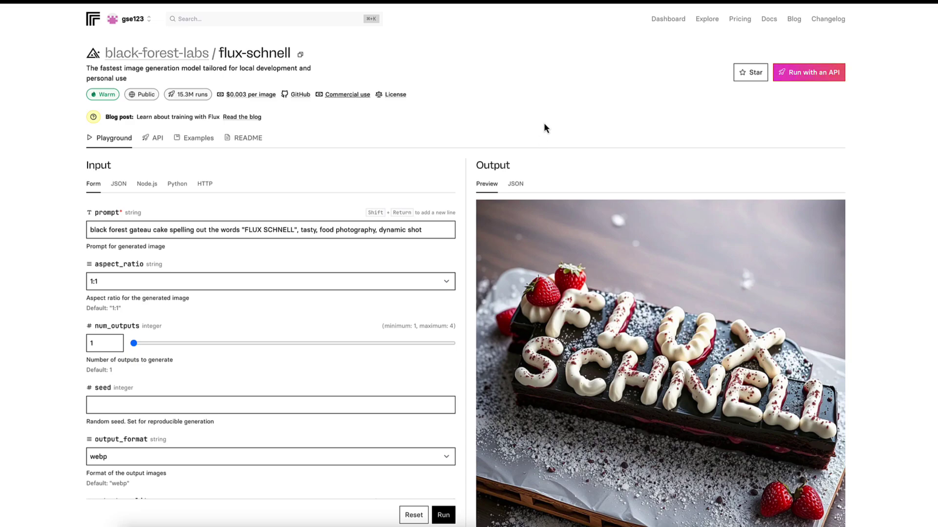
{"action": "scroll", "coordinate": [510, 85], "scroll_direction": "down", "scroll_amount": 1}
{"action": "scroll", "coordinate": [511, 86], "scroll_direction": "up", "scroll_amount": 1}
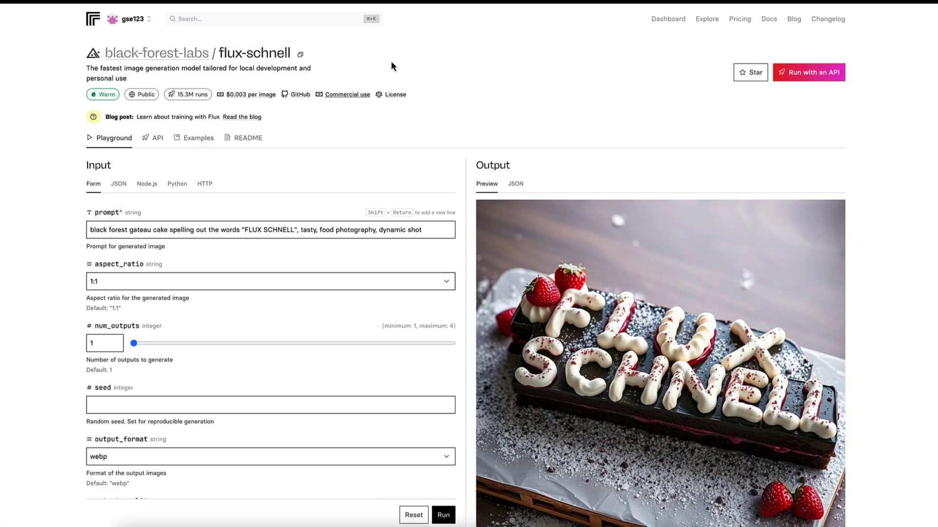
{"action": "scroll", "coordinate": [391, 60], "scroll_direction": "down", "scroll_amount": 2}
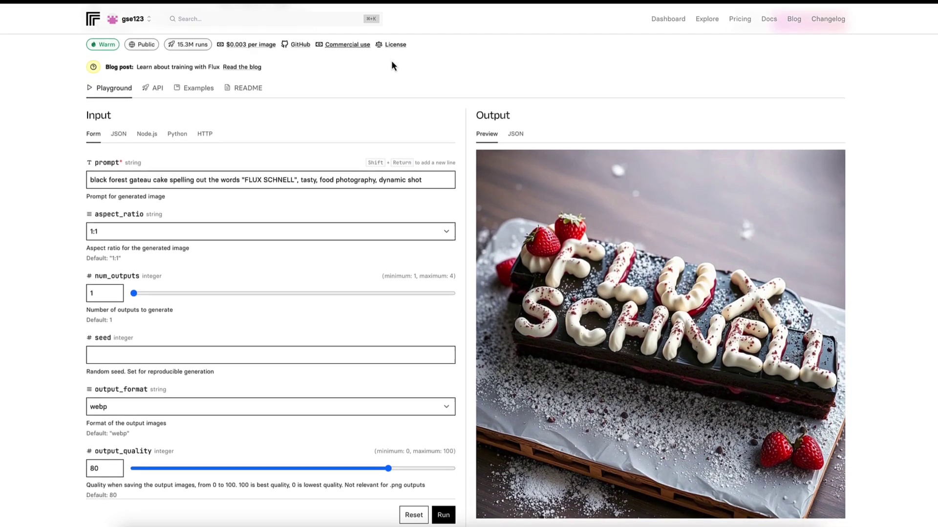
{"action": "scroll", "coordinate": [391, 60], "scroll_direction": "up", "scroll_amount": 2}
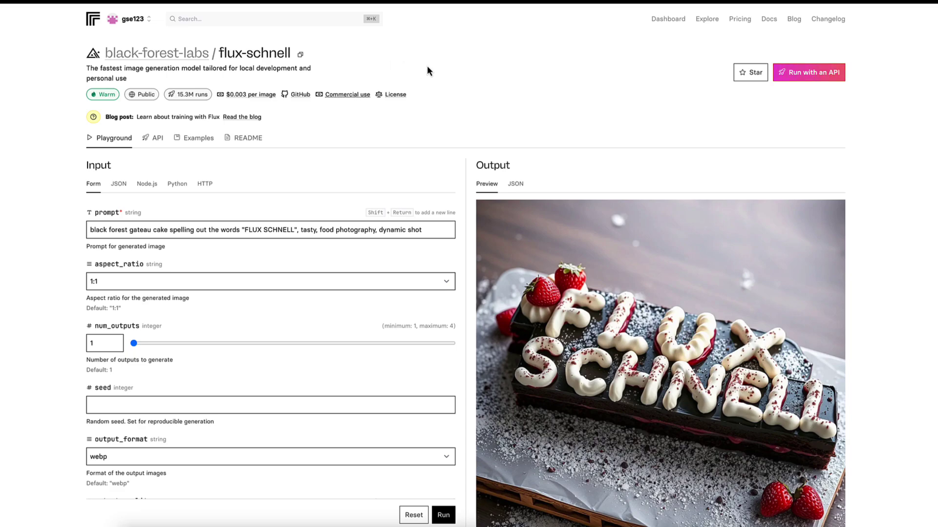
{"action": "scroll", "coordinate": [427, 67], "scroll_direction": "down", "scroll_amount": 1}
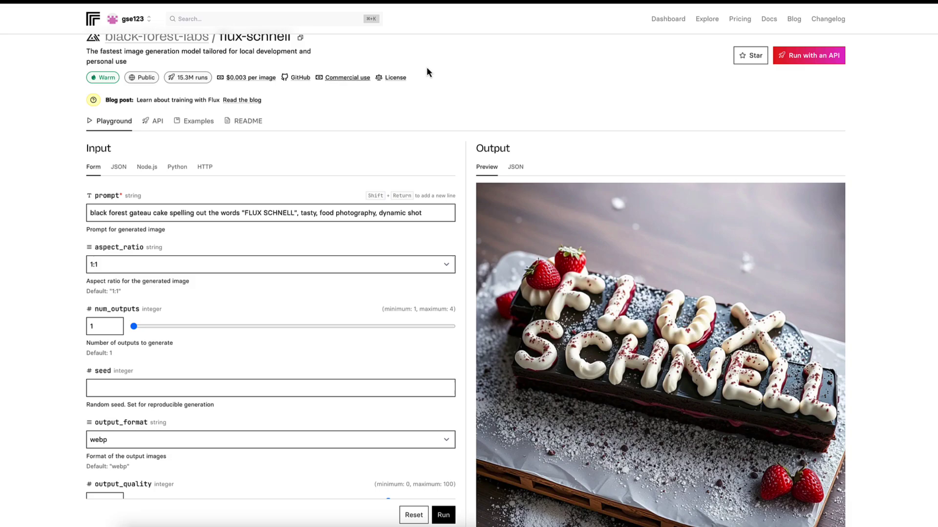
{"action": "scroll", "coordinate": [427, 67], "scroll_direction": "down", "scroll_amount": 1}
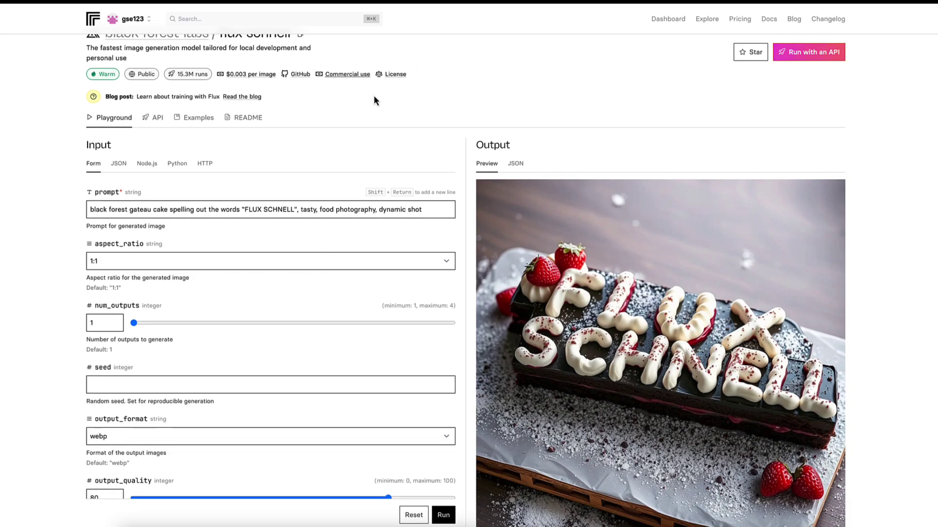
{"action": "scroll", "coordinate": [381, 100], "scroll_direction": "up", "scroll_amount": 1}
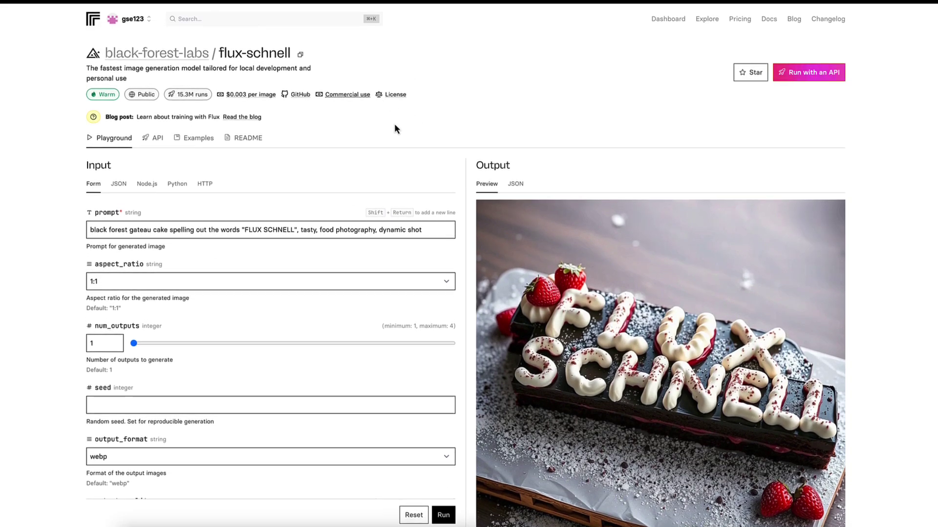
{"action": "scroll", "coordinate": [394, 124], "scroll_direction": "down", "scroll_amount": 3}
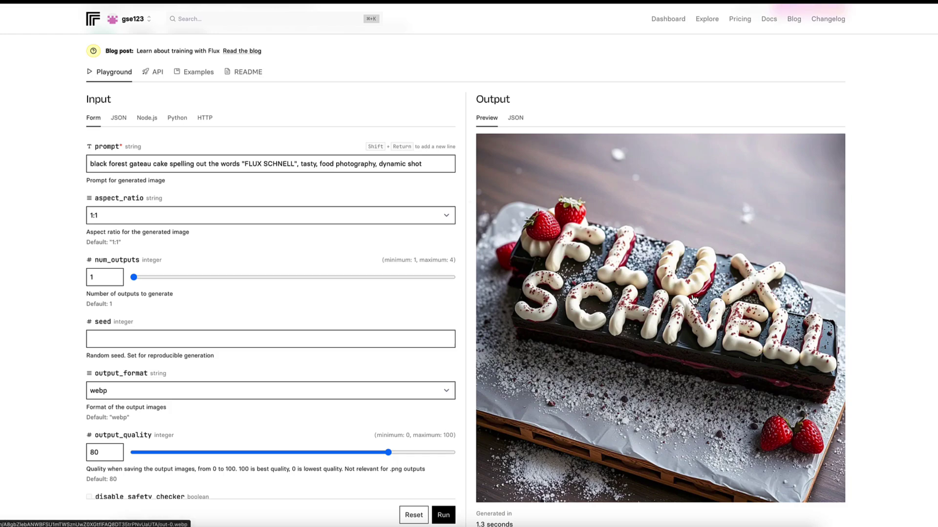
{"action": "scroll", "coordinate": [693, 300], "scroll_direction": "down", "scroll_amount": 2}
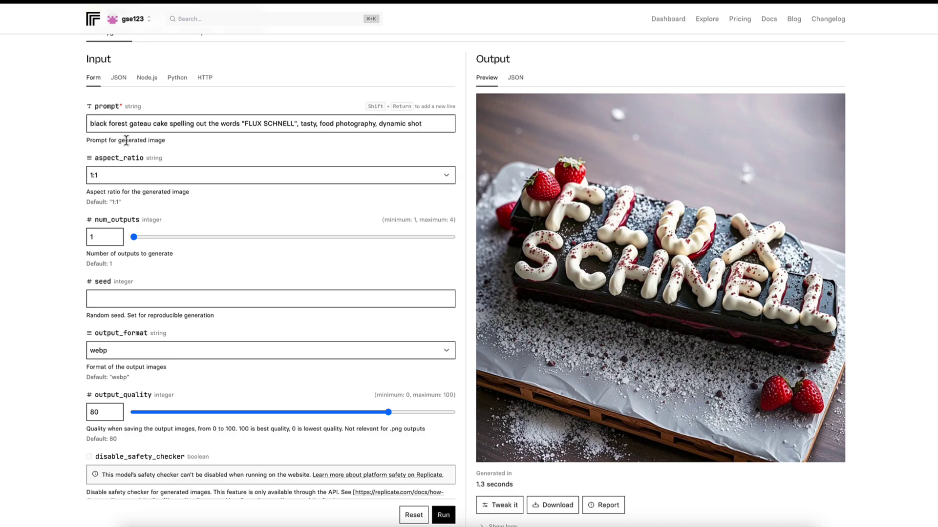
{"action": "scroll", "coordinate": [201, 125], "scroll_direction": "down", "scroll_amount": 1}
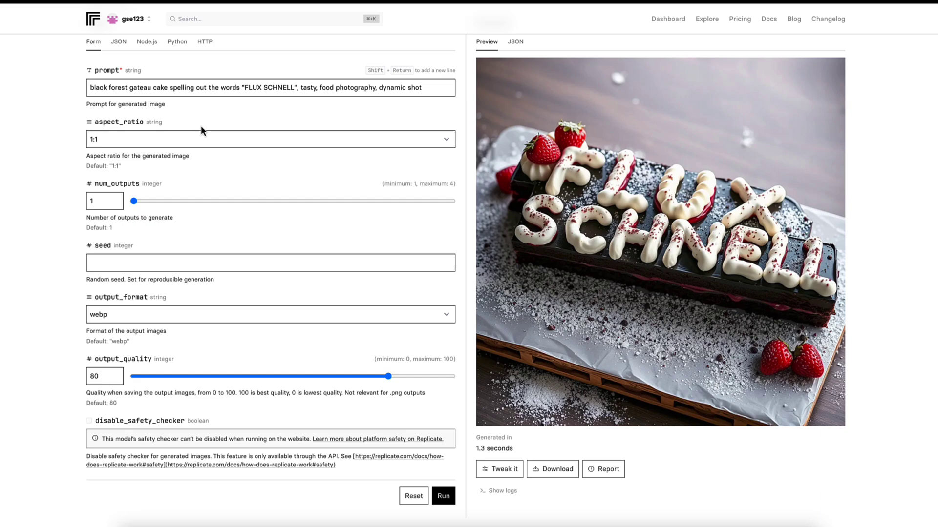
{"action": "left_click", "coordinate": [200, 141]}
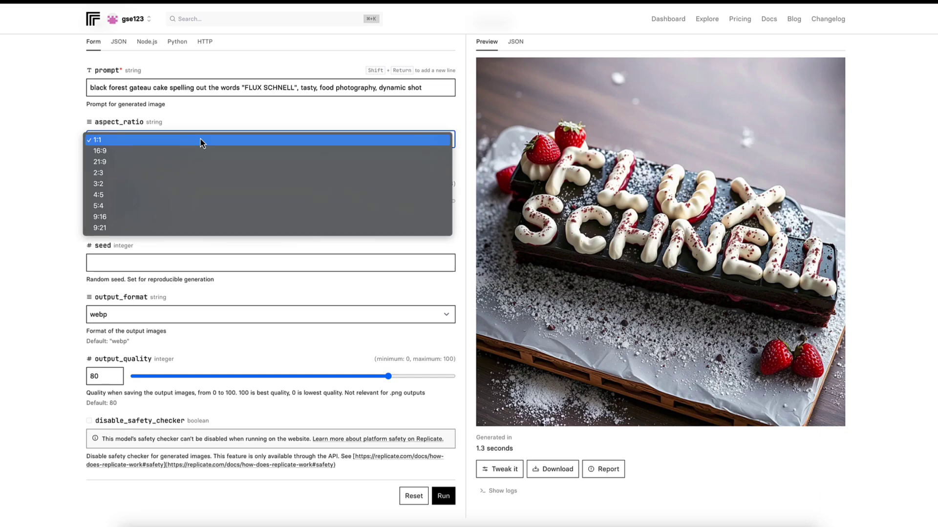
{"action": "left_click", "coordinate": [43, 111]}
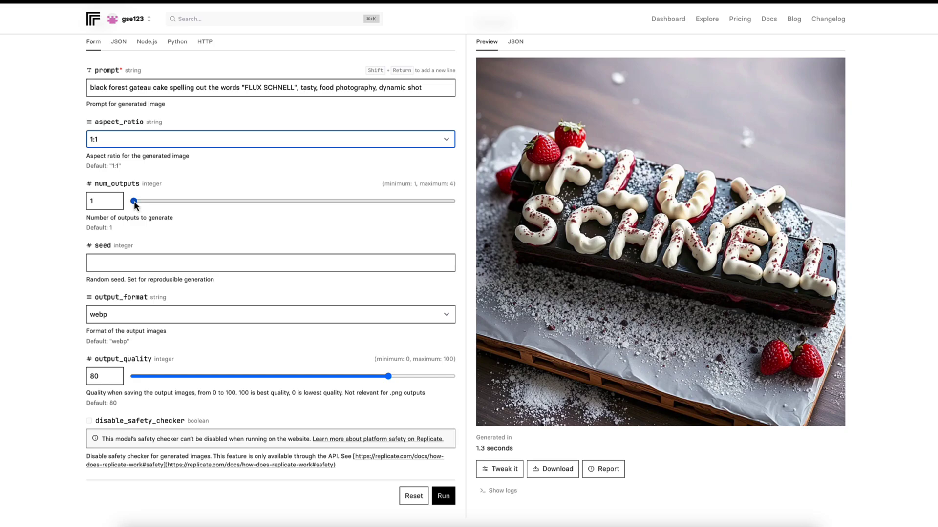
- Raise the num_outputs slider from 1 to 3 images
{"action": "left_click_drag", "start_coordinate": [134, 204], "coordinate": [374, 203]}
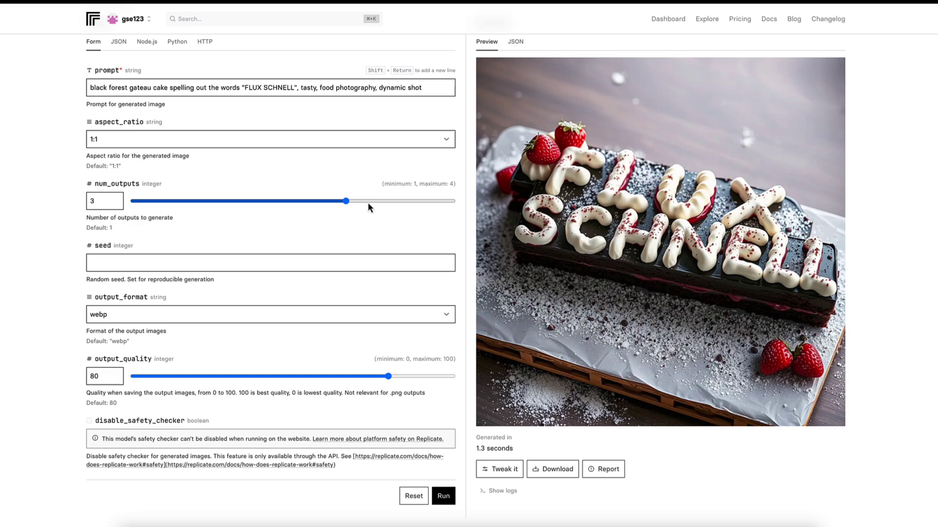
{"action": "scroll", "coordinate": [173, 245], "scroll_direction": "down", "scroll_amount": 1}
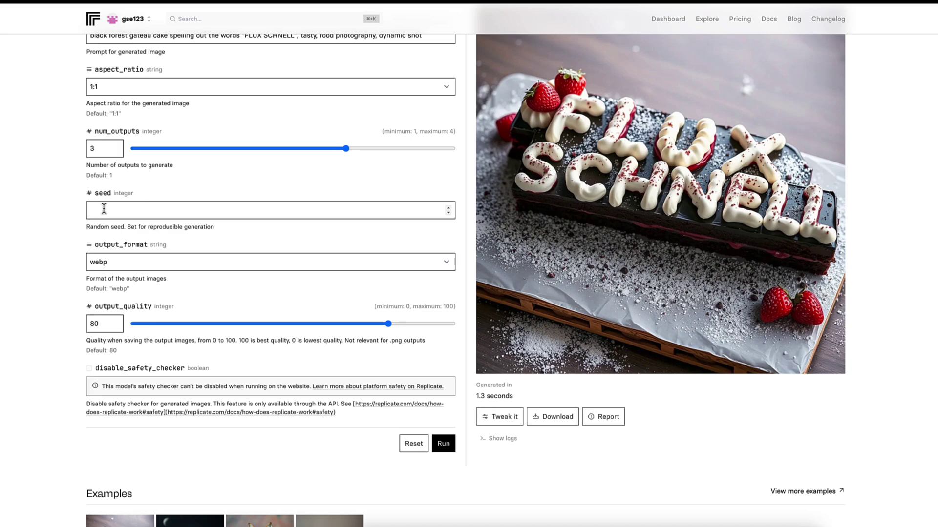
{"action": "scroll", "coordinate": [134, 207], "scroll_direction": "up", "scroll_amount": 1}
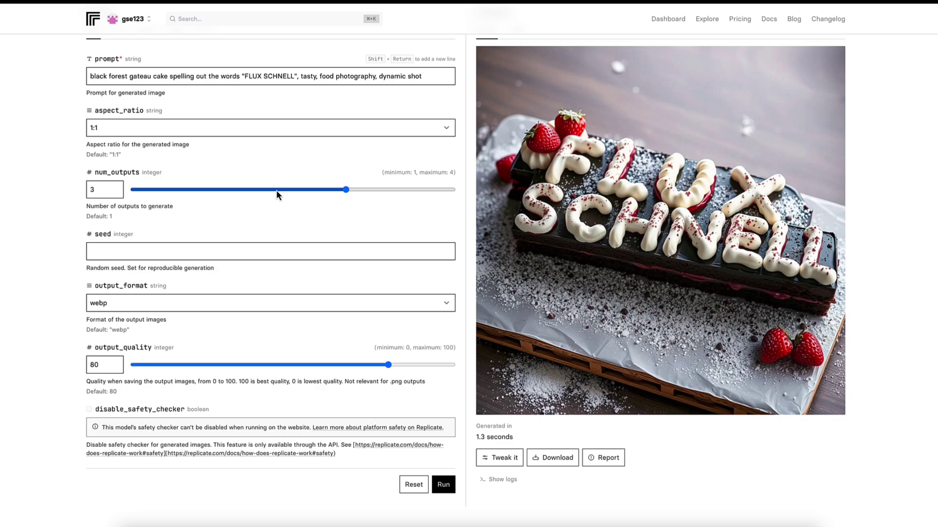
{"action": "scroll", "coordinate": [276, 191], "scroll_direction": "down", "scroll_amount": 1}
{"action": "scroll", "coordinate": [262, 200], "scroll_direction": "down", "scroll_amount": 2}
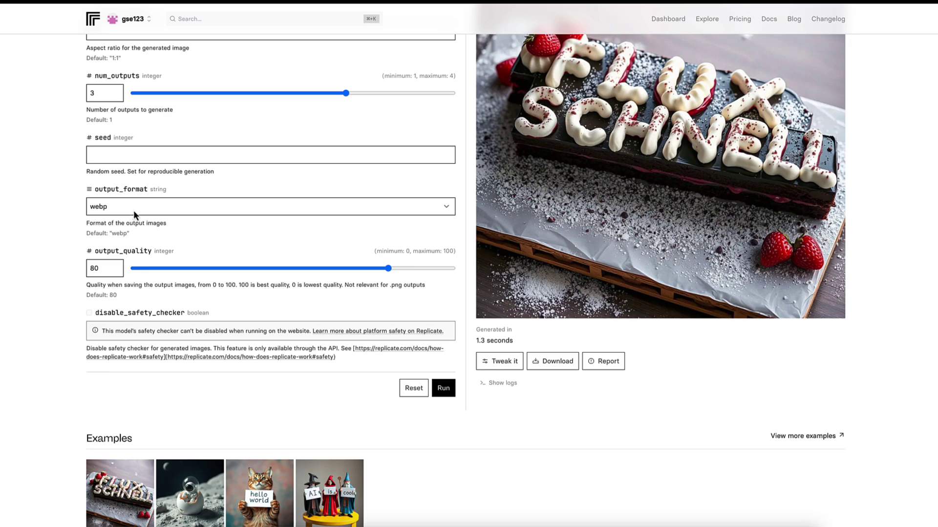
- Keep webp as the output format and set output_quality to 90
{"action": "left_click", "coordinate": [135, 214]}
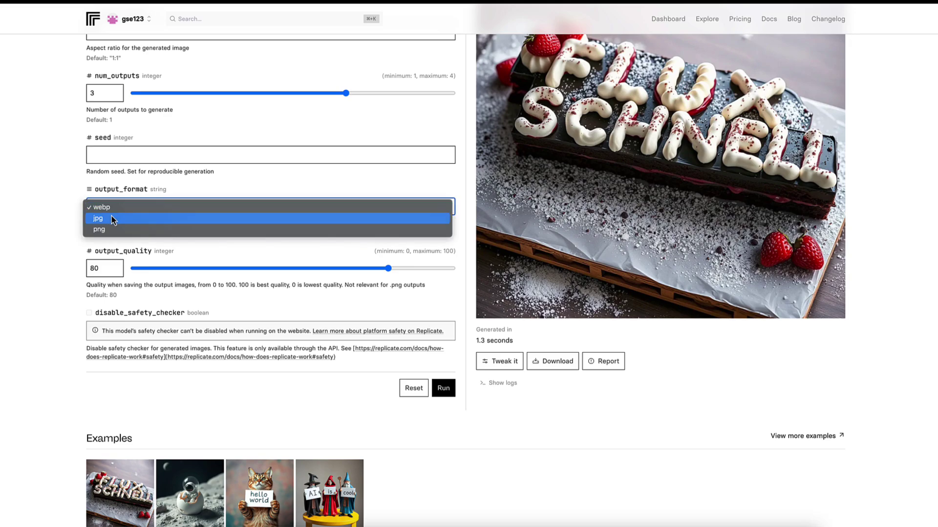
{"action": "left_click", "coordinate": [263, 184]}
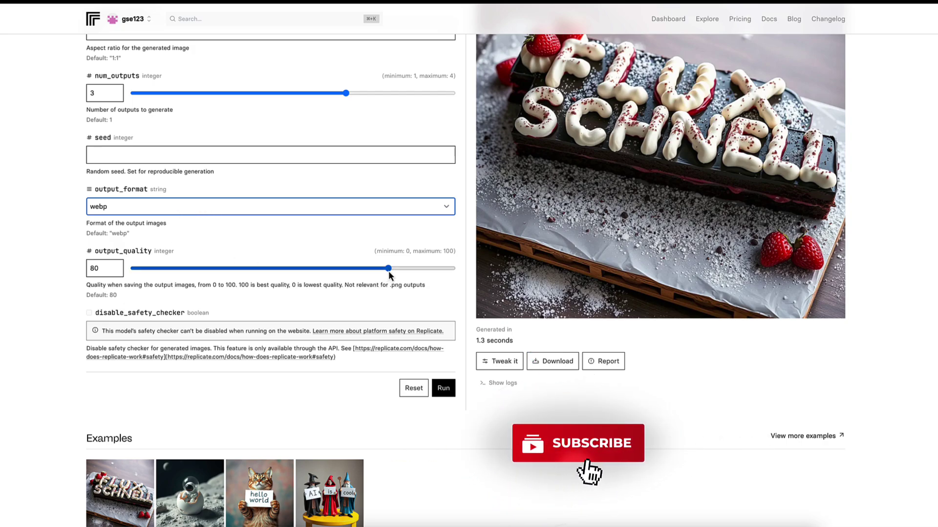
{"action": "left_click", "coordinate": [388, 270]}
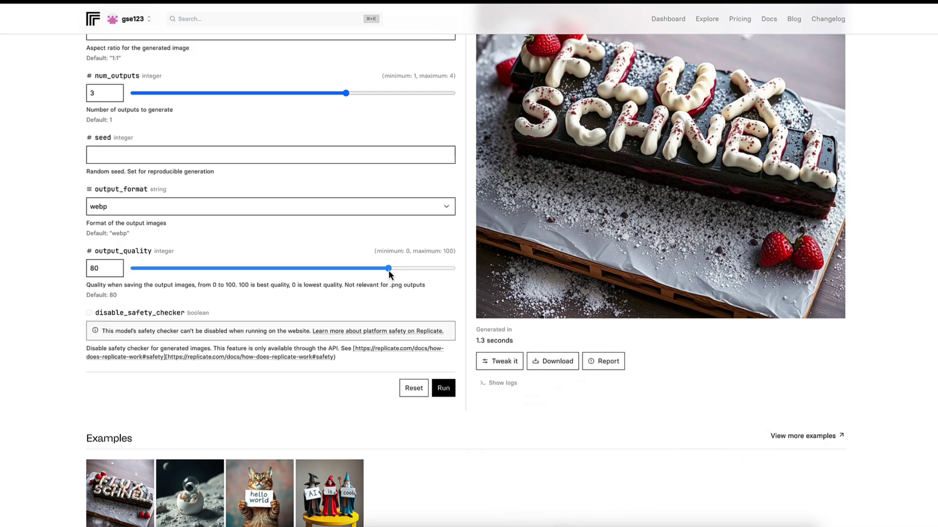
{"action": "left_click_drag", "start_coordinate": [389, 272], "coordinate": [420, 278]}
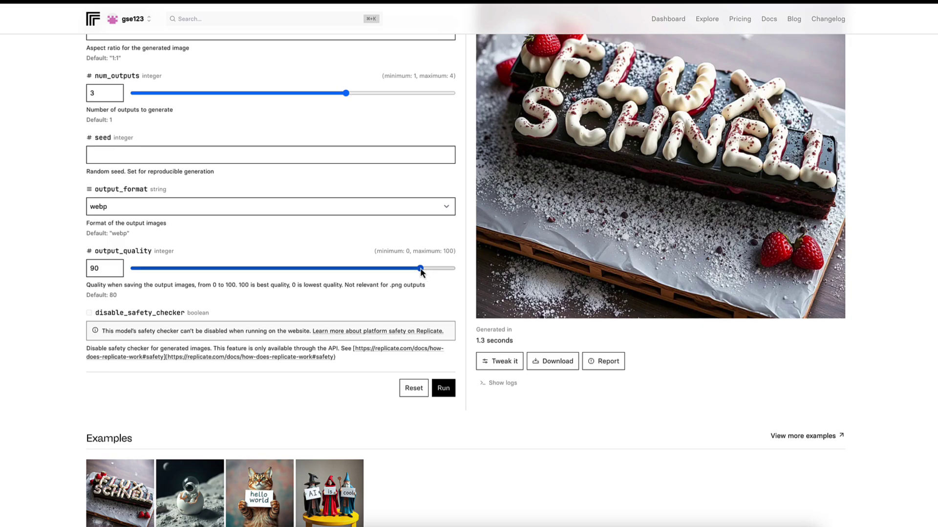
{"action": "scroll", "coordinate": [336, 217], "scroll_direction": "down", "scroll_amount": 2}
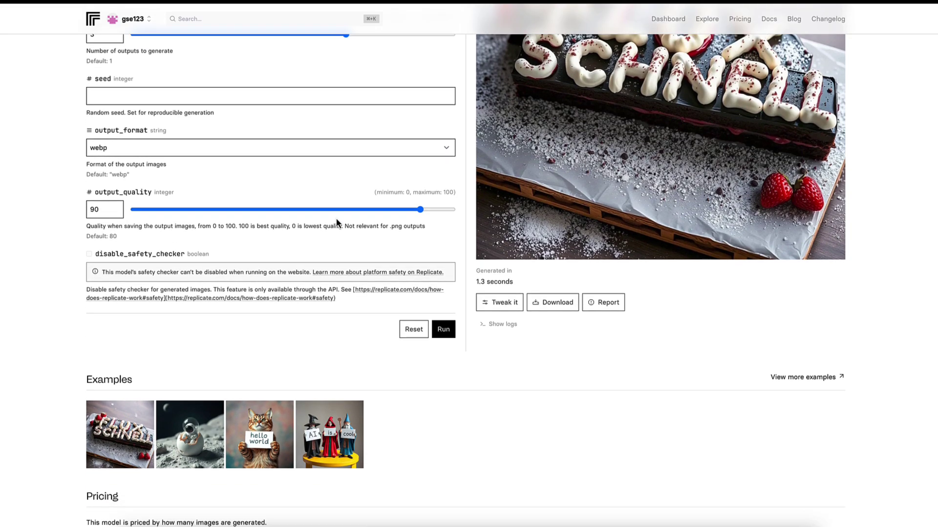
{"action": "left_click_drag", "start_coordinate": [420, 185], "coordinate": [437, 193]}
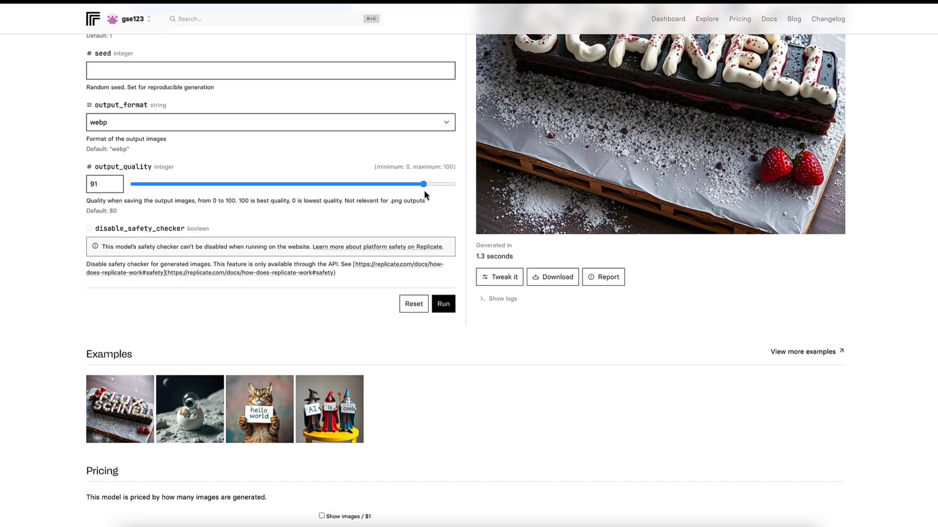
{"action": "left_click_drag", "start_coordinate": [426, 192], "coordinate": [421, 194]}
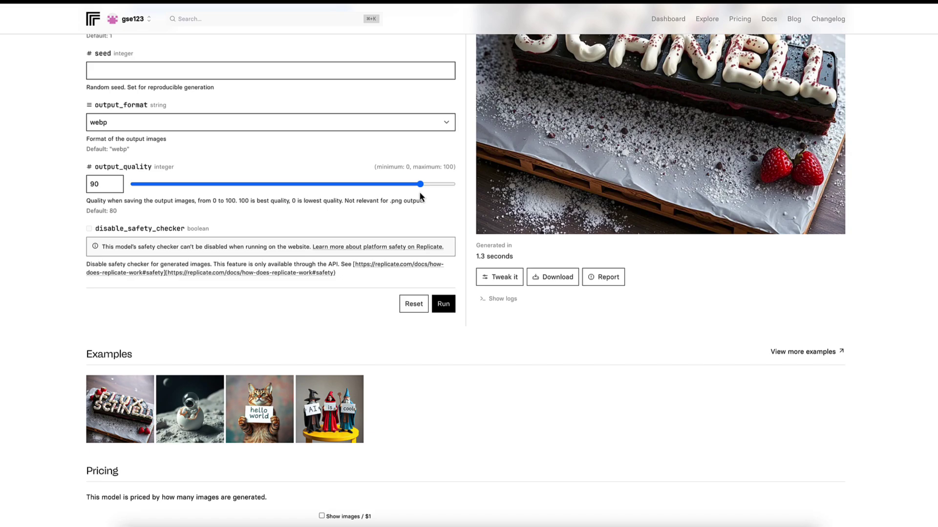
{"action": "scroll", "coordinate": [412, 200], "scroll_direction": "down", "scroll_amount": 3}
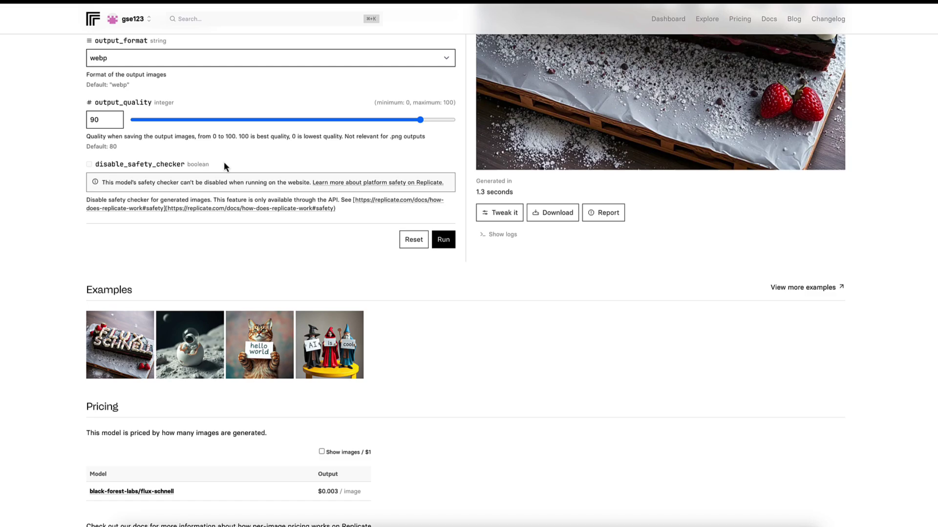
- Overwrite the cake prompt with the grey British shorthair cat weightlifting in a white towel prompt
{"action": "scroll", "coordinate": [311, 196], "scroll_direction": "up", "scroll_amount": 3}
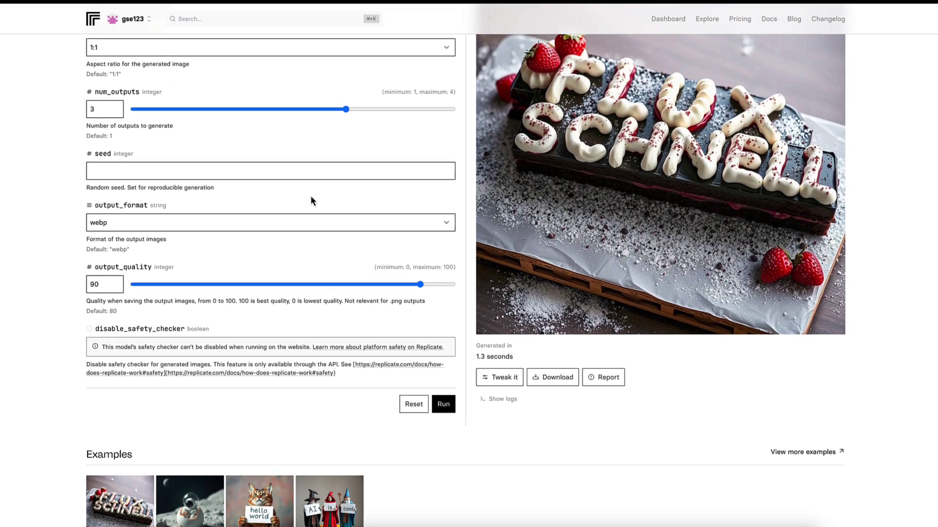
{"action": "scroll", "coordinate": [311, 200], "scroll_direction": "up", "scroll_amount": 3}
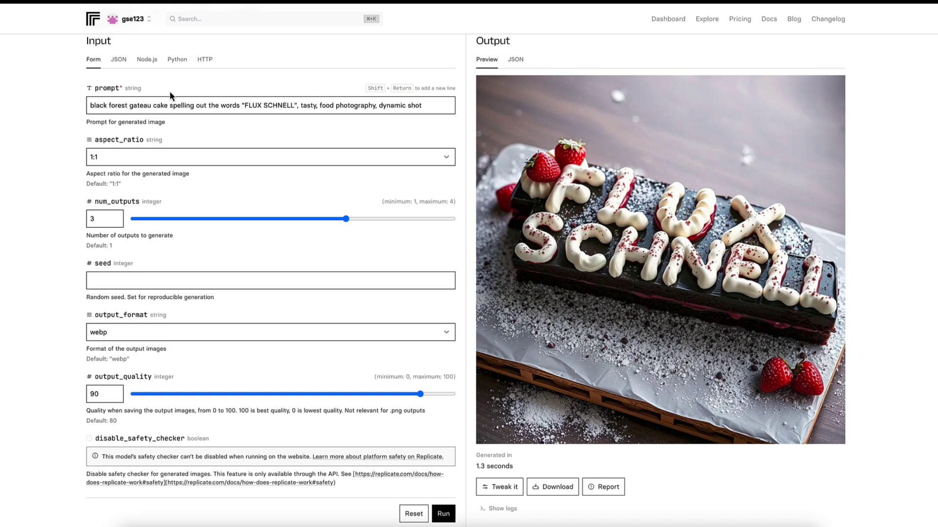
{"action": "left_click_drag", "start_coordinate": [429, 108], "coordinate": [5, 104]}
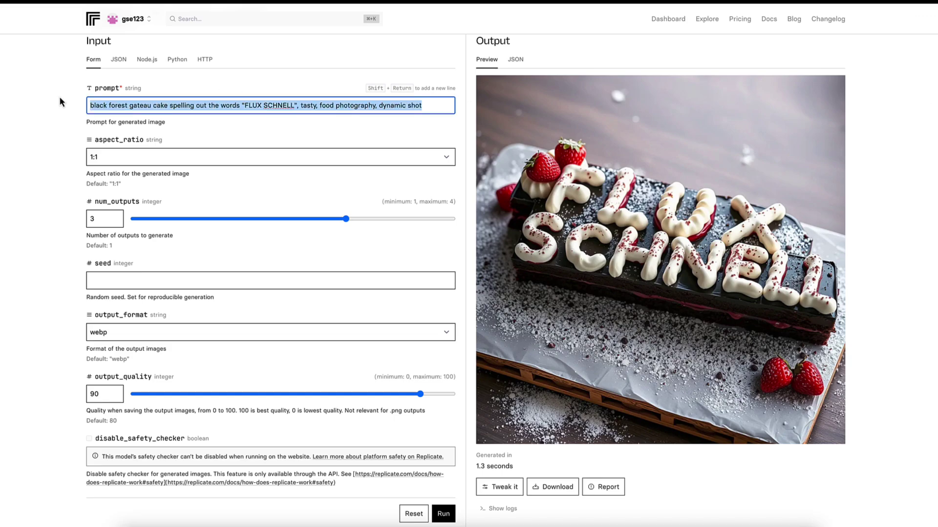
{"action": "type", "text": "Out of shape grey british shorthair cat lifting weights in the gym, with a white towel around his neck"}
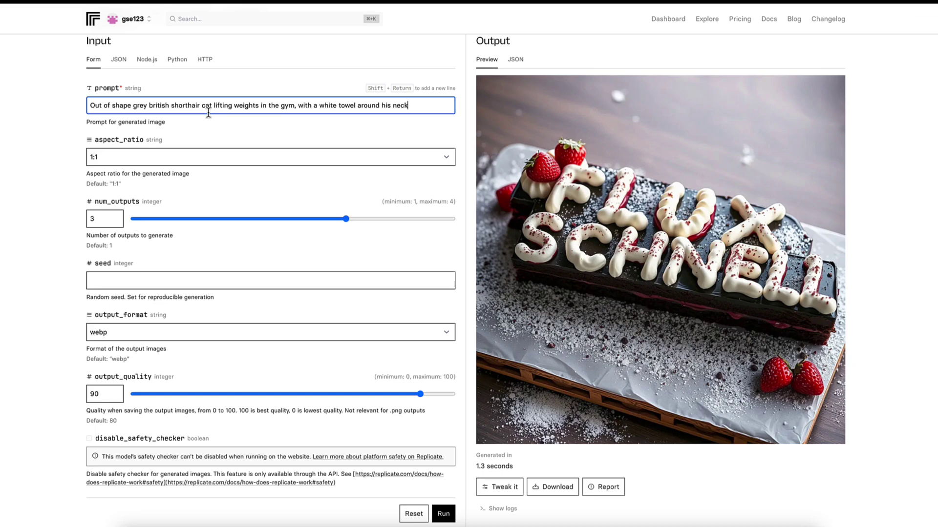
- Run the gym cat prompt and scroll through the three resulting images
{"action": "left_click", "coordinate": [442, 515]}
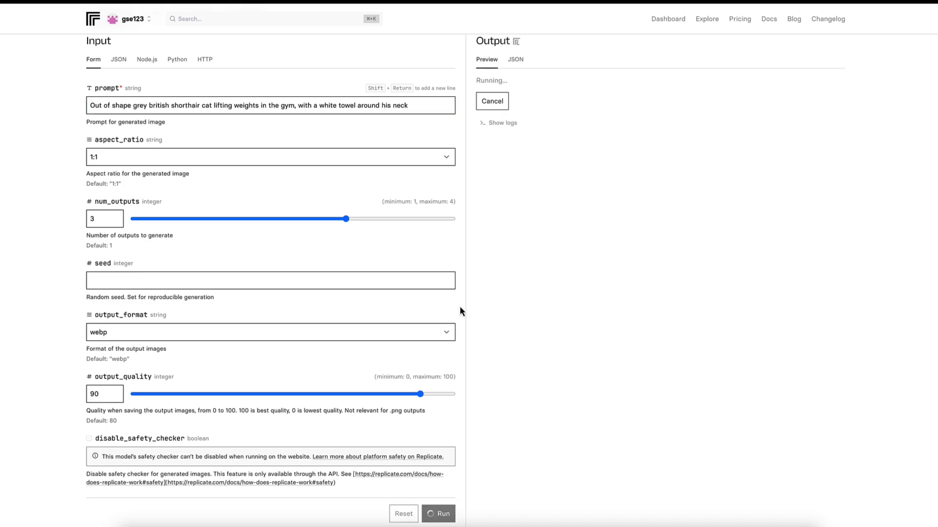
{"action": "scroll", "coordinate": [723, 153], "scroll_direction": "up", "scroll_amount": 1}
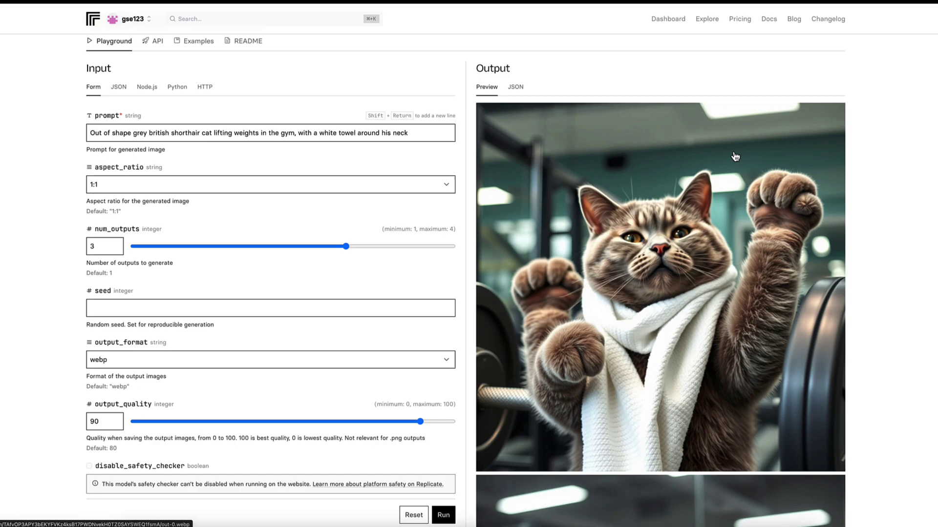
{"action": "scroll", "coordinate": [735, 156], "scroll_direction": "down", "scroll_amount": 3}
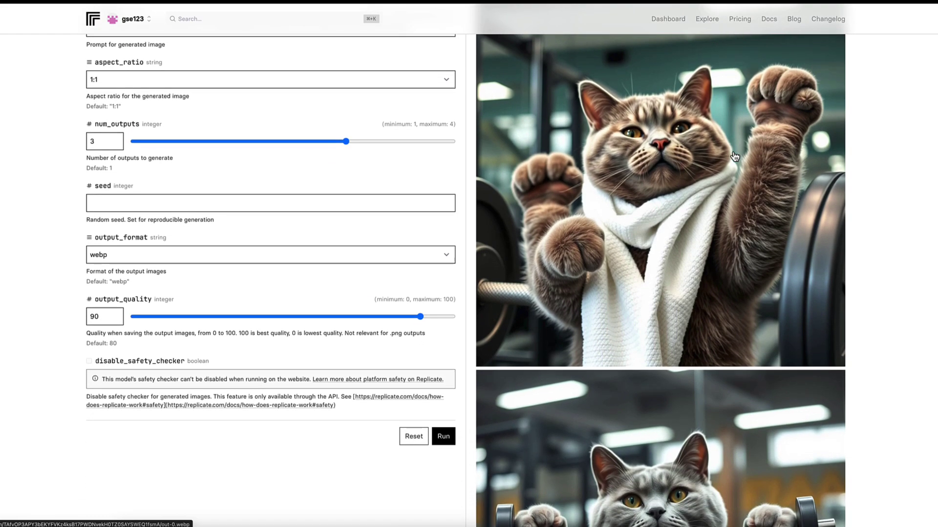
{"action": "scroll", "coordinate": [735, 157], "scroll_direction": "down", "scroll_amount": 3}
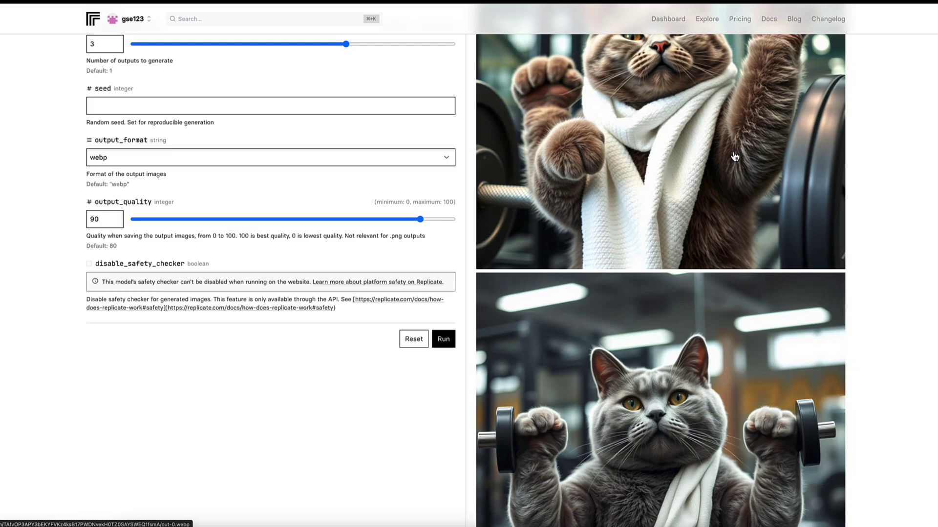
{"action": "scroll", "coordinate": [735, 156], "scroll_direction": "down", "scroll_amount": 10}
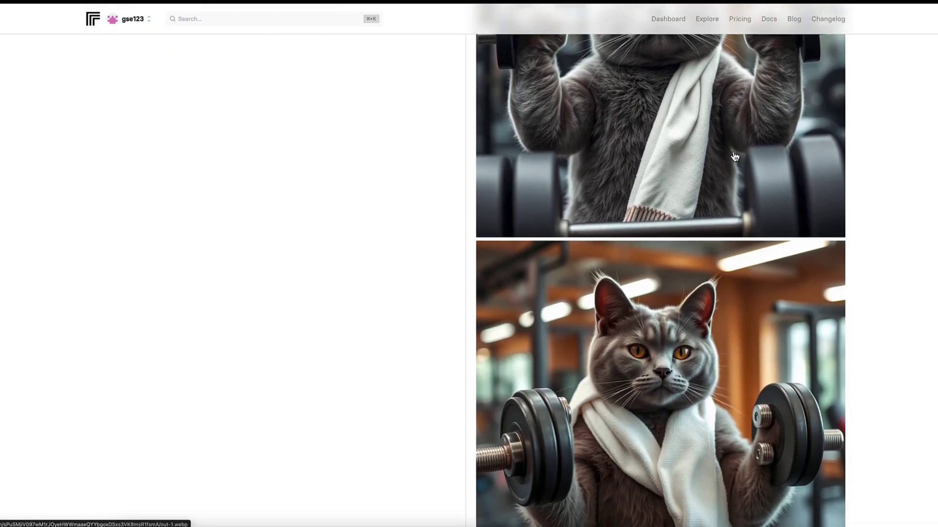
{"action": "scroll", "coordinate": [735, 156], "scroll_direction": "up", "scroll_amount": 15}
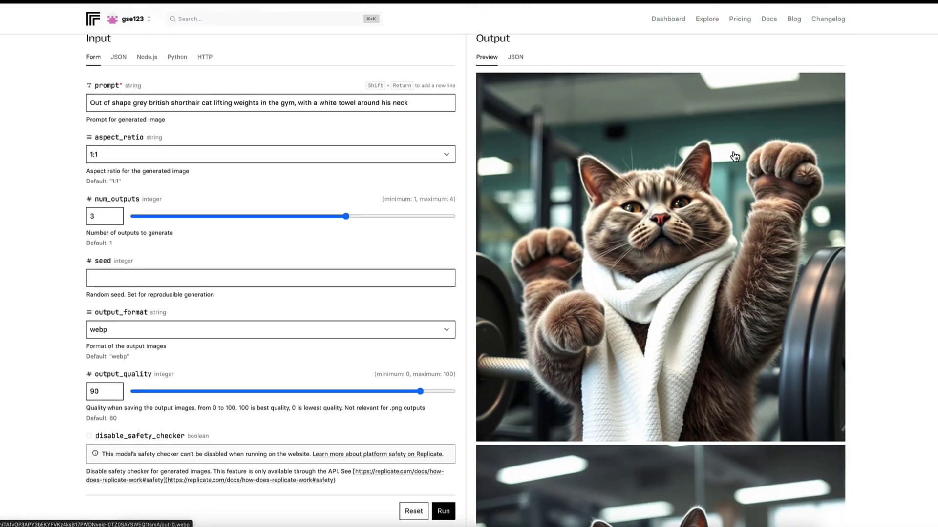
{"action": "scroll", "coordinate": [734, 156], "scroll_direction": "up", "scroll_amount": 1}
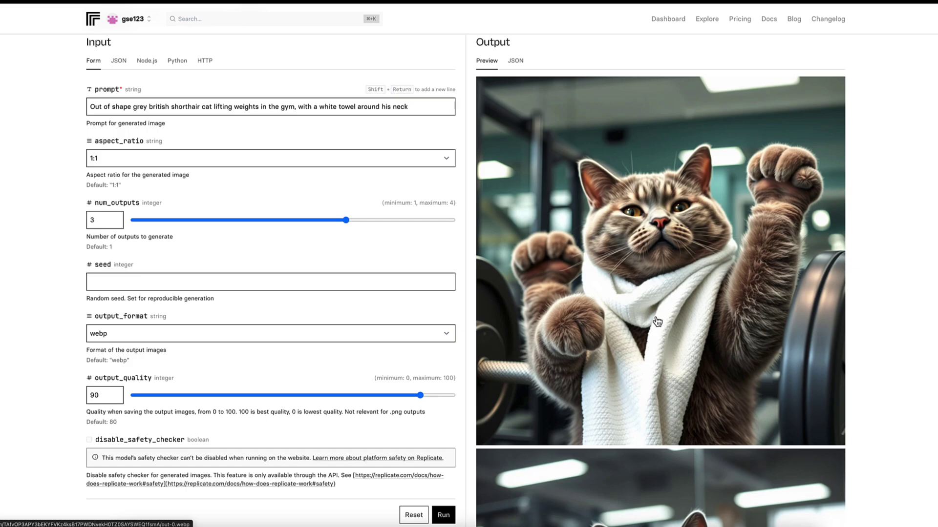
{"action": "scroll", "coordinate": [657, 321], "scroll_direction": "down", "scroll_amount": 1}
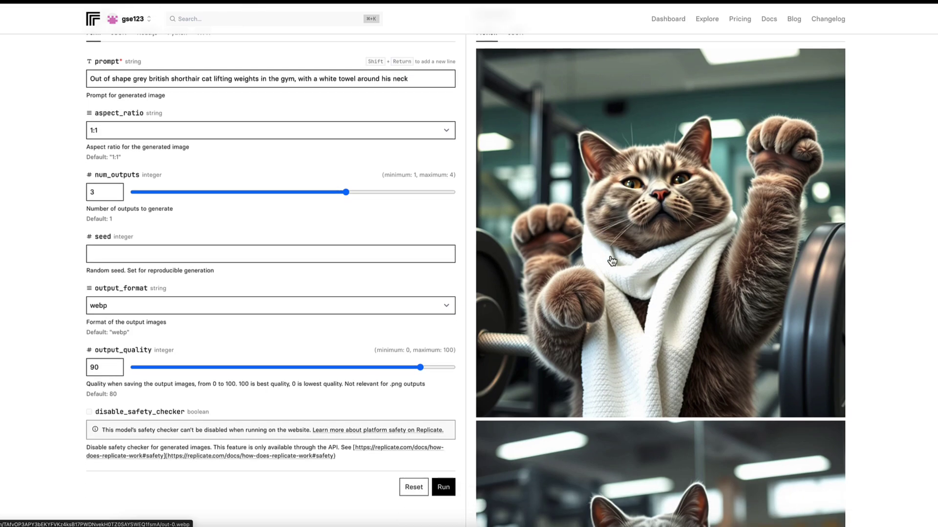
{"action": "scroll", "coordinate": [750, 227], "scroll_direction": "down", "scroll_amount": 6}
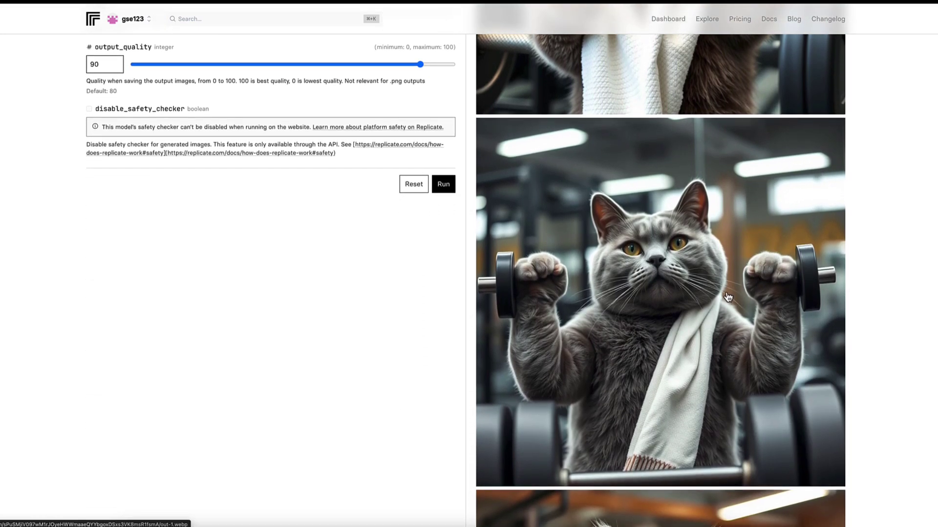
{"action": "scroll", "coordinate": [727, 293], "scroll_direction": "down", "scroll_amount": 1}
{"action": "scroll", "coordinate": [727, 293], "scroll_direction": "down", "scroll_amount": 1}
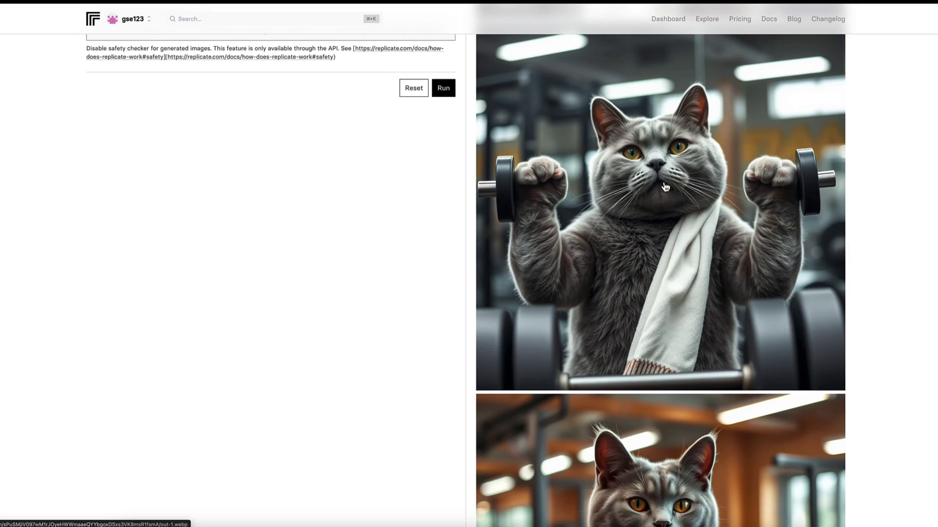
{"action": "scroll", "coordinate": [665, 188], "scroll_direction": "down", "scroll_amount": 6}
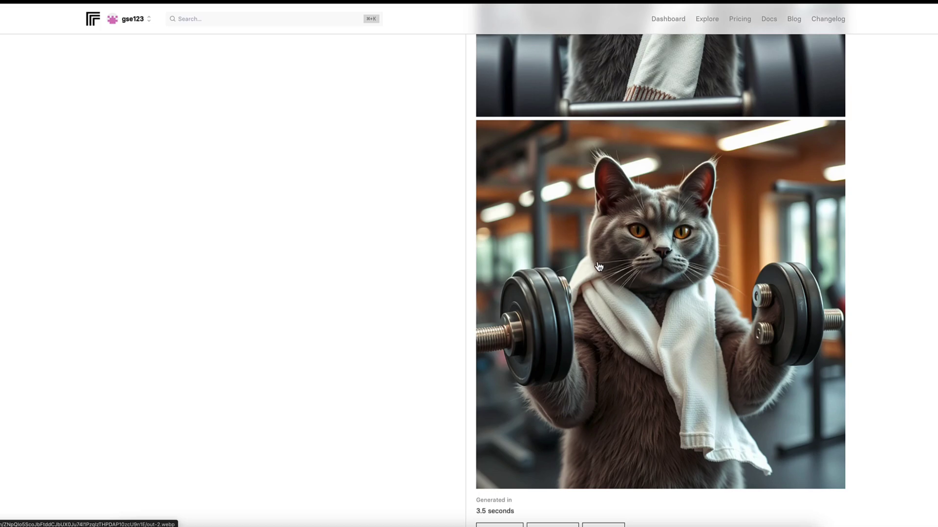
- Tick 'Show images / $1' under Pricing to display 333.333 images per dollar
{"action": "scroll", "coordinate": [540, 284], "scroll_direction": "down", "scroll_amount": 6}
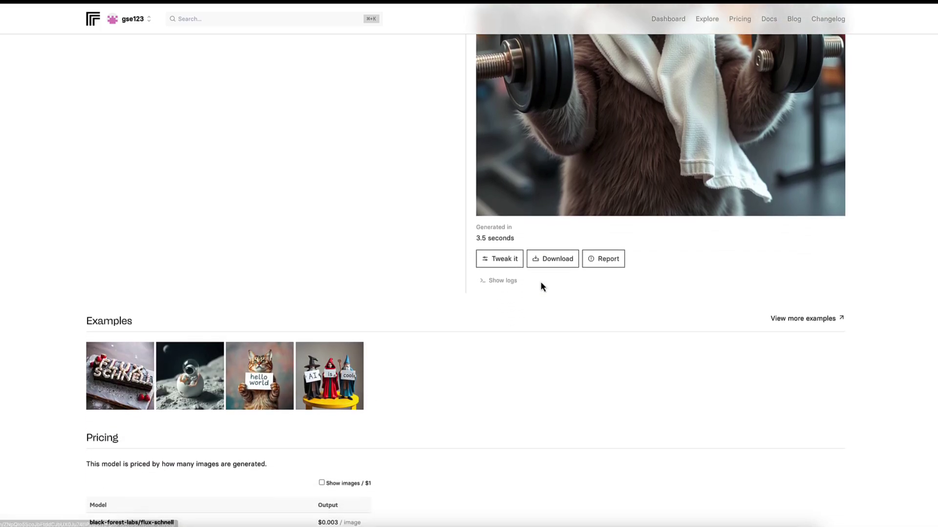
{"action": "scroll", "coordinate": [540, 284], "scroll_direction": "down", "scroll_amount": 3}
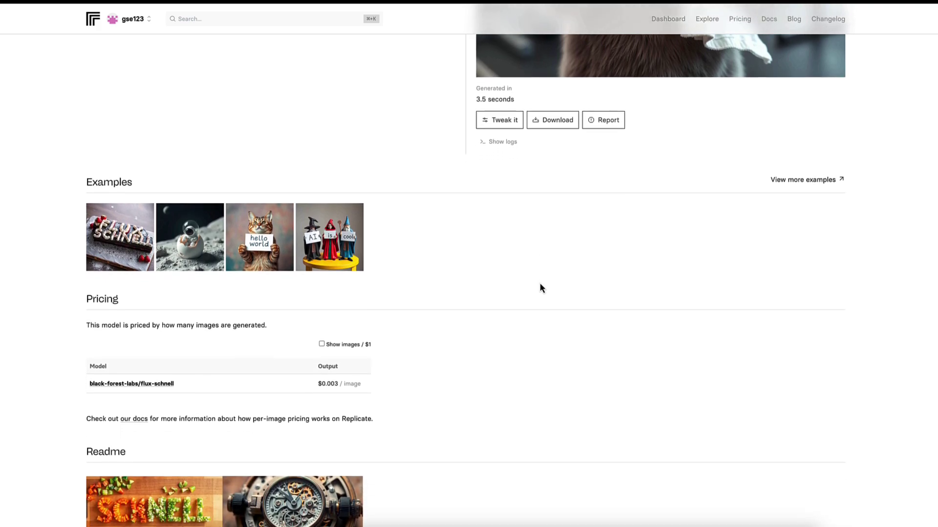
{"action": "scroll", "coordinate": [540, 284], "scroll_direction": "down", "scroll_amount": 3}
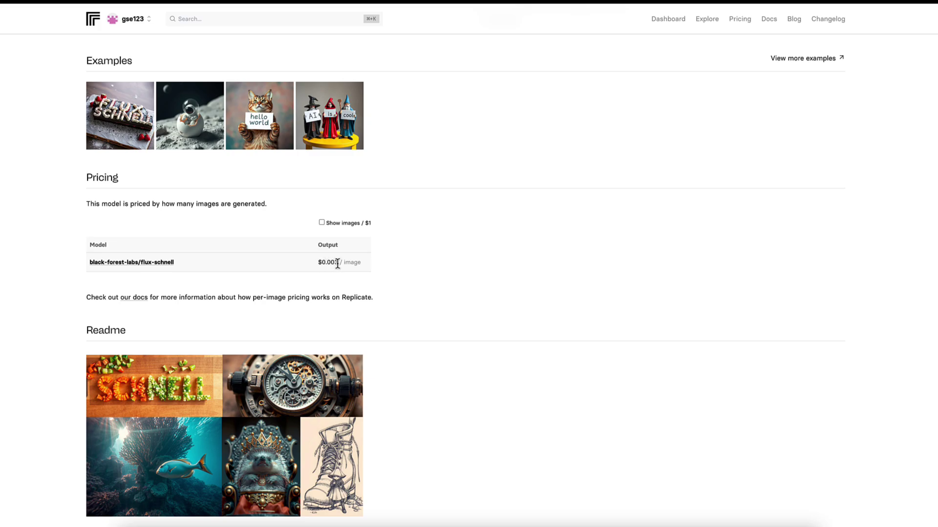
{"action": "left_click", "coordinate": [322, 222]}
{"action": "scroll", "coordinate": [515, 288], "scroll_direction": "up", "scroll_amount": 15}
{"action": "scroll", "coordinate": [524, 293], "scroll_direction": "up", "scroll_amount": 10}
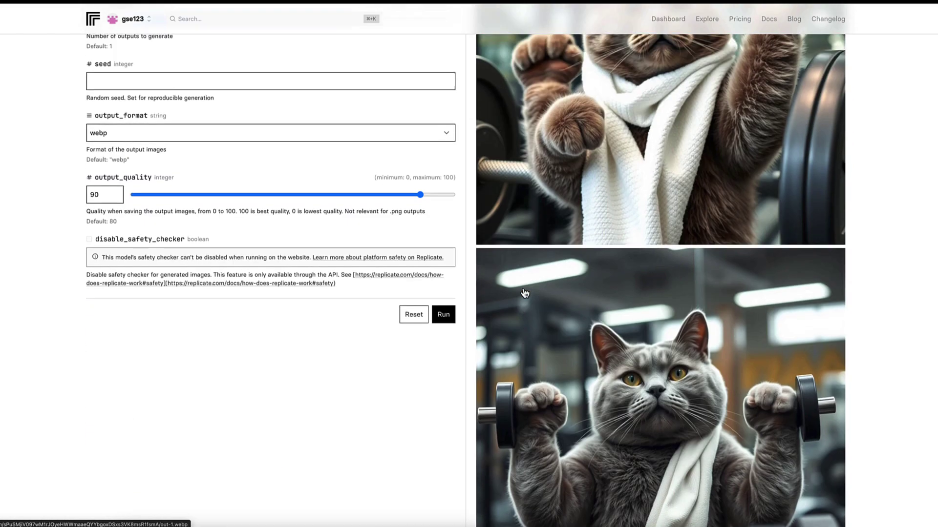
{"action": "scroll", "coordinate": [524, 293], "scroll_direction": "down", "scroll_amount": 10}
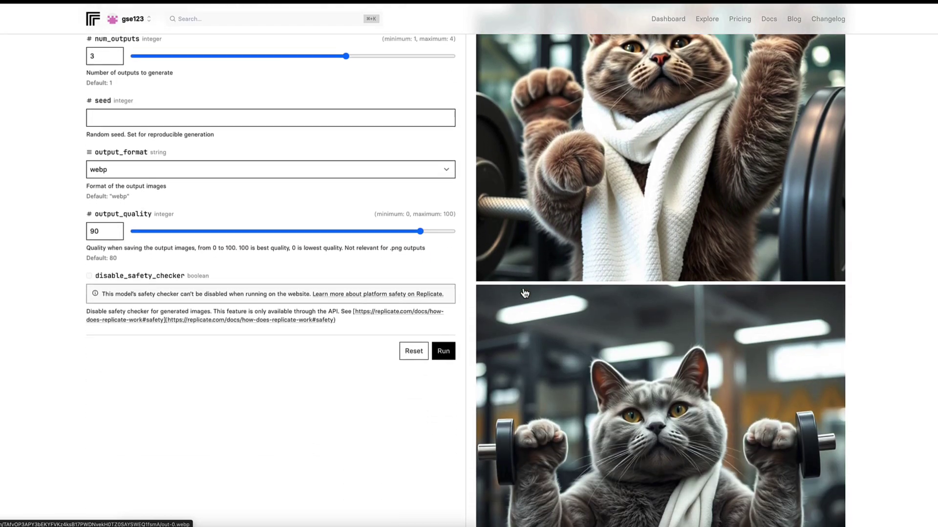
{"action": "scroll", "coordinate": [524, 293], "scroll_direction": "down", "scroll_amount": 7}
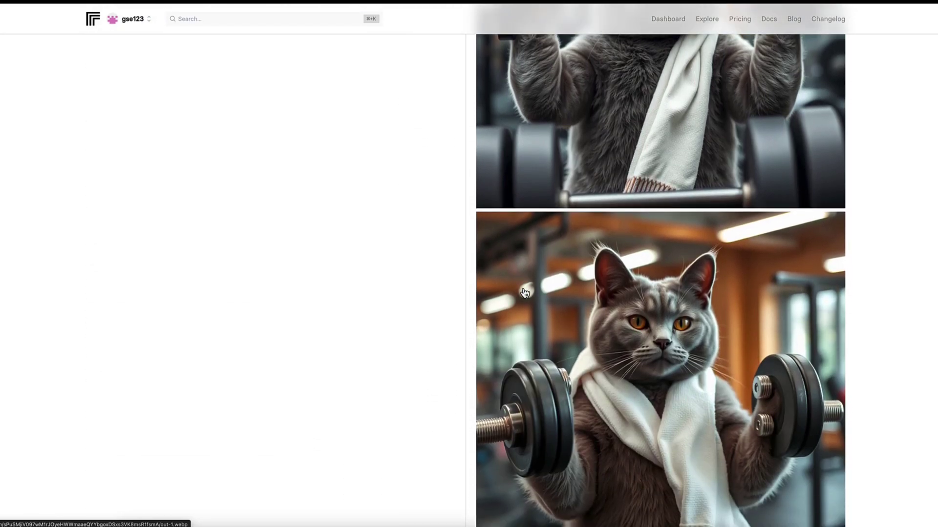
{"action": "scroll", "coordinate": [525, 293], "scroll_direction": "up", "scroll_amount": 4}
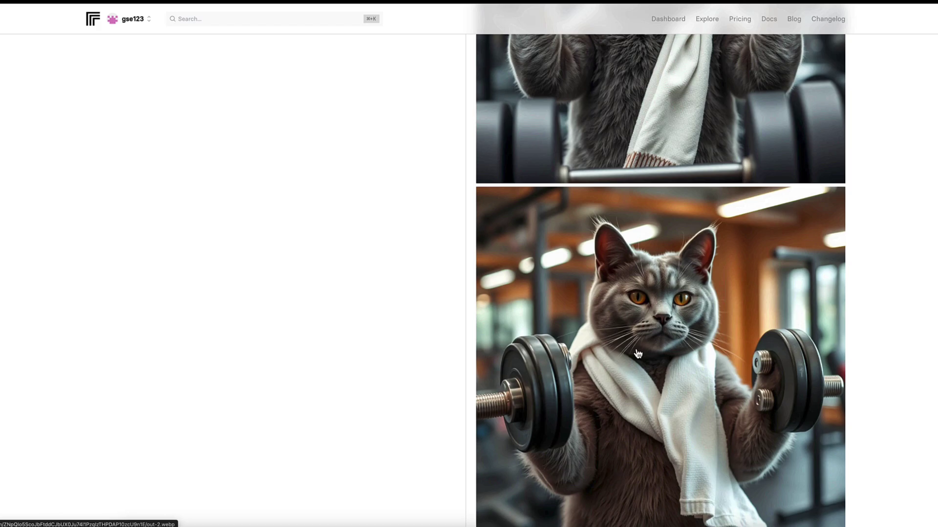
{"action": "scroll", "coordinate": [640, 287], "scroll_direction": "up", "scroll_amount": 15}
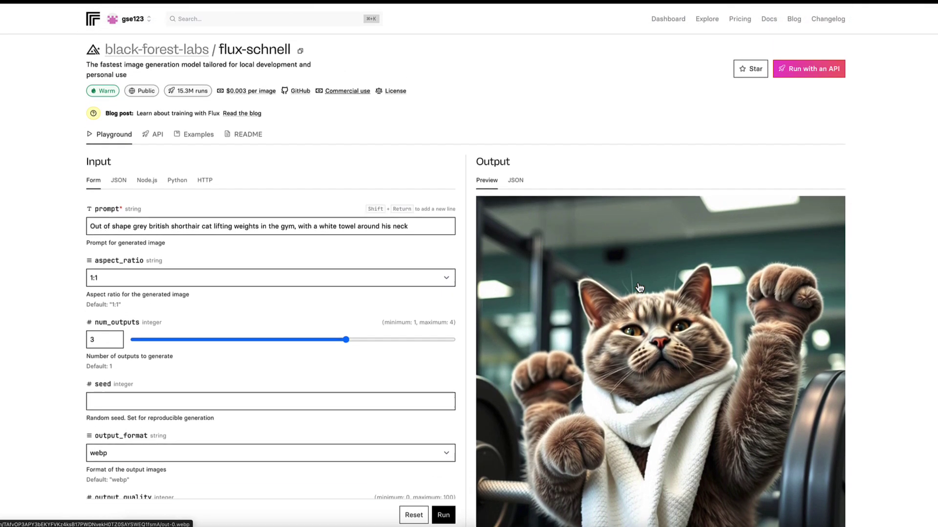
{"action": "scroll", "coordinate": [639, 287], "scroll_direction": "down", "scroll_amount": 2}
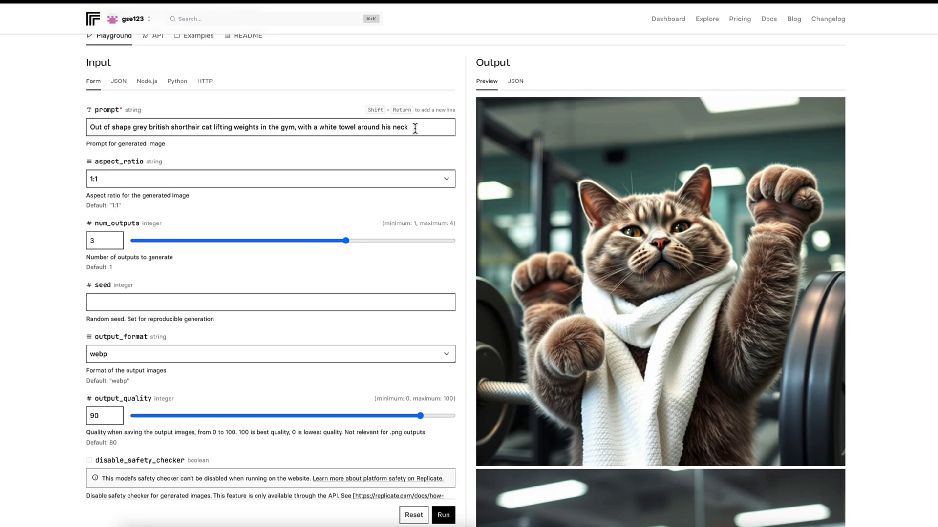
{"action": "left_click_drag", "start_coordinate": [415, 129], "coordinate": [77, 124]}
{"action": "type", "text": "moody portrait of a depressed clown with half worn makeup, smoking a cigarette"}
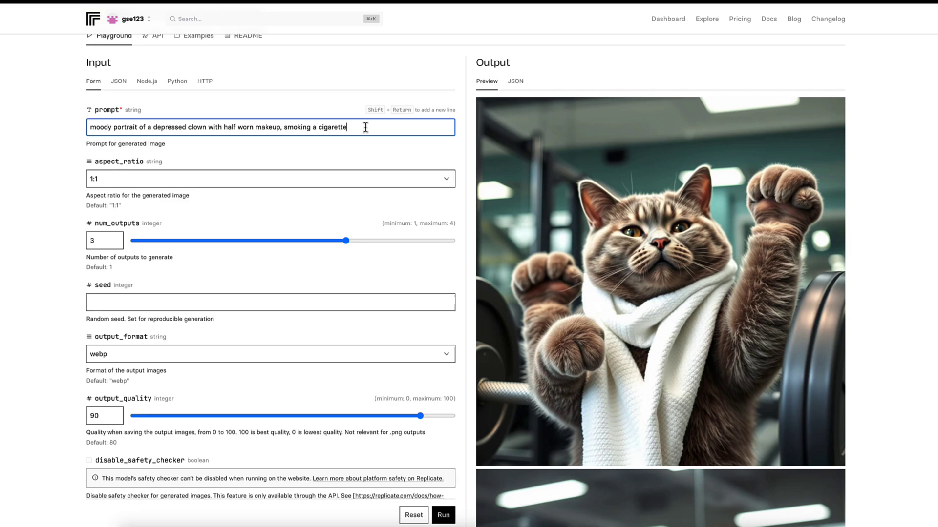
{"action": "left_click", "coordinate": [443, 517]}
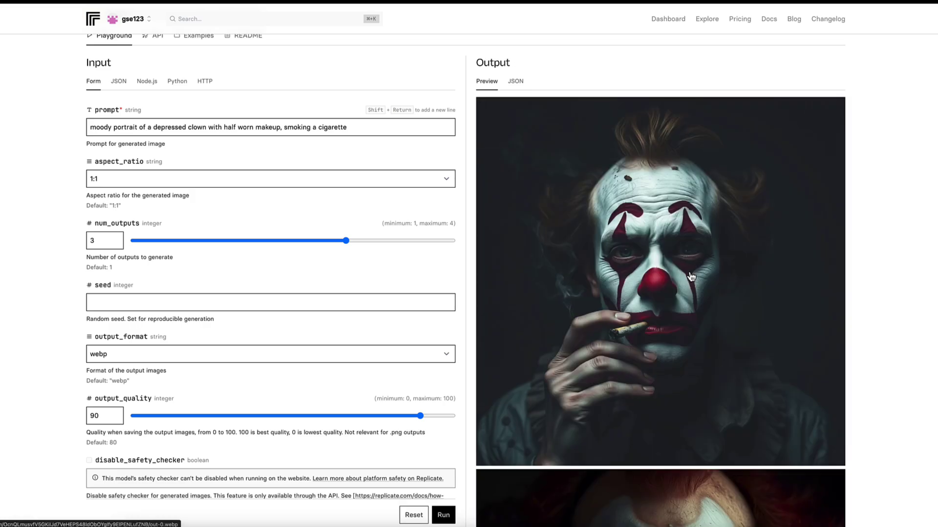
{"action": "scroll", "coordinate": [755, 195], "scroll_direction": "down", "scroll_amount": 1}
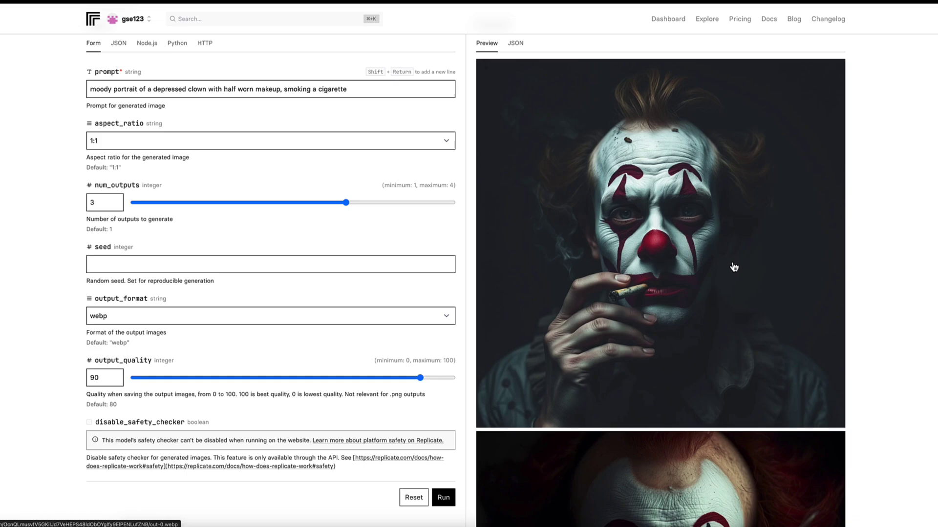
{"action": "scroll", "coordinate": [734, 267], "scroll_direction": "down", "scroll_amount": 2}
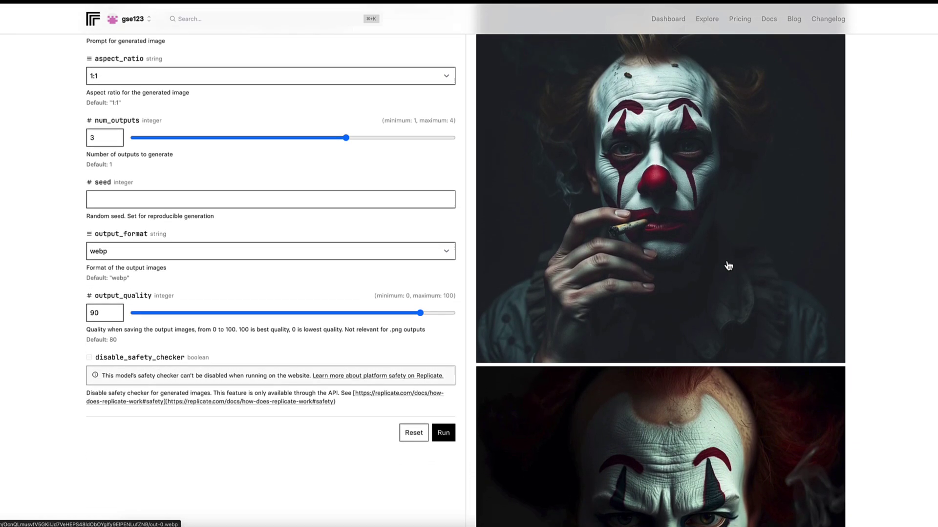
{"action": "scroll", "coordinate": [728, 266], "scroll_direction": "up", "scroll_amount": 1}
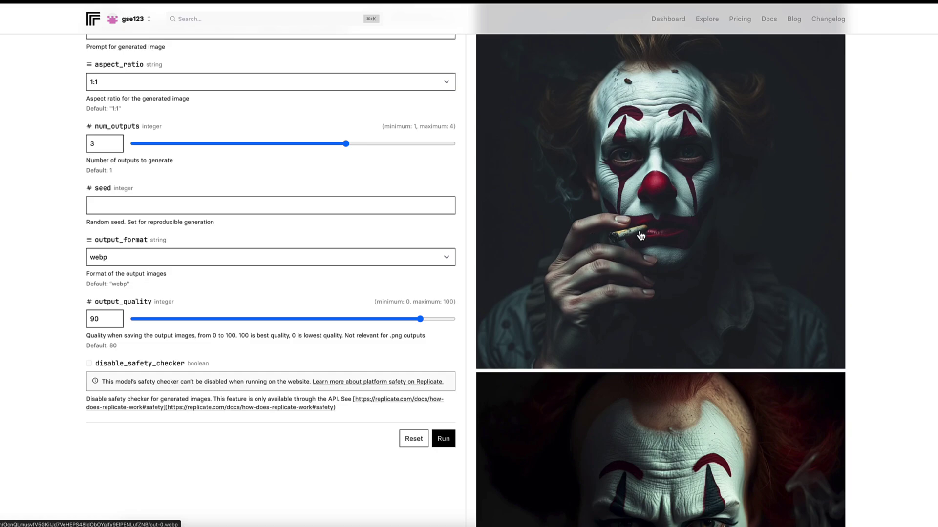
{"action": "scroll", "coordinate": [599, 258], "scroll_direction": "down", "scroll_amount": 2}
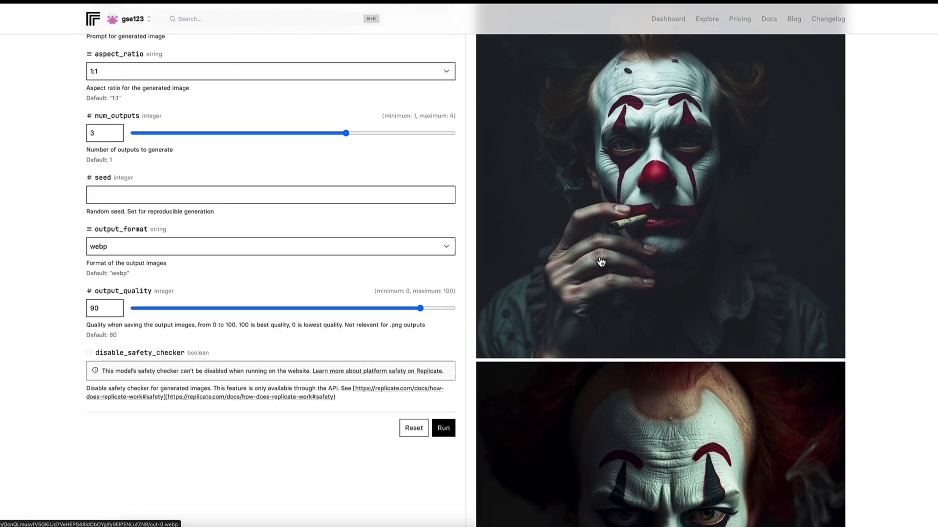
{"action": "scroll", "coordinate": [599, 262], "scroll_direction": "up", "scroll_amount": 1}
{"action": "scroll", "coordinate": [599, 268], "scroll_direction": "down", "scroll_amount": 5}
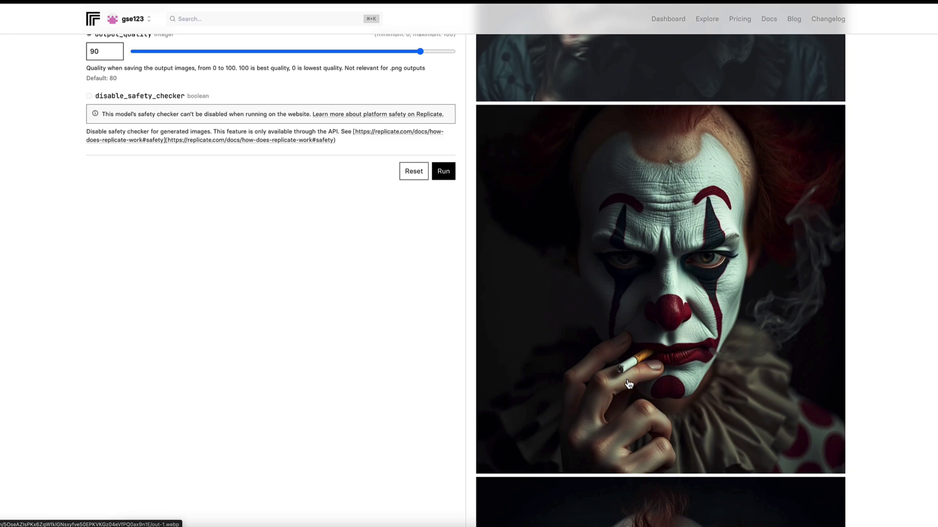
{"action": "scroll", "coordinate": [727, 400], "scroll_direction": "down", "scroll_amount": 1}
{"action": "scroll", "coordinate": [728, 399], "scroll_direction": "down", "scroll_amount": 2}
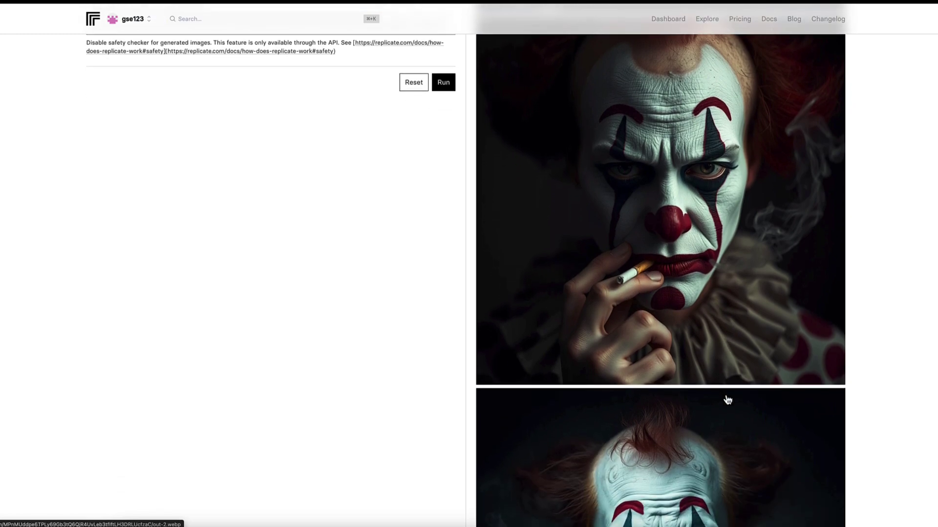
{"action": "scroll", "coordinate": [726, 399], "scroll_direction": "down", "scroll_amount": 4}
{"action": "scroll", "coordinate": [726, 399], "scroll_direction": "down", "scroll_amount": 1}
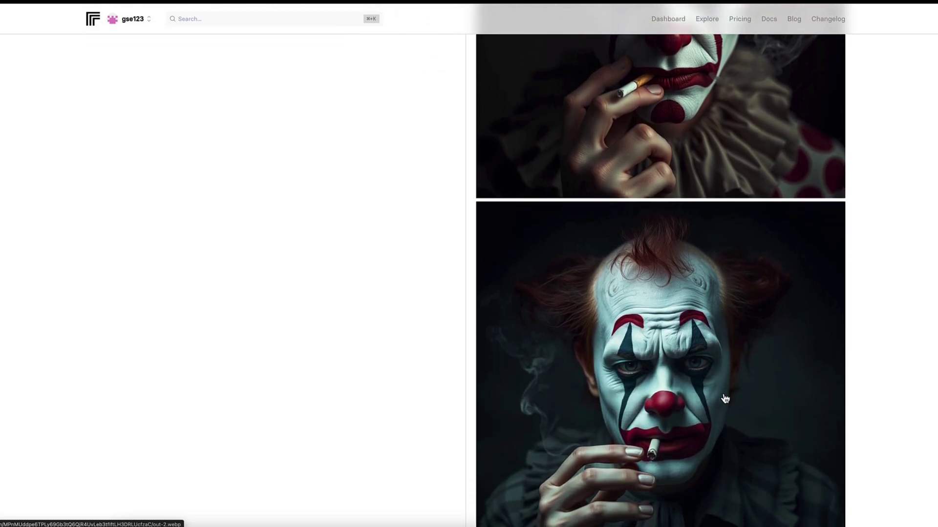
{"action": "scroll", "coordinate": [725, 399], "scroll_direction": "down", "scroll_amount": 3}
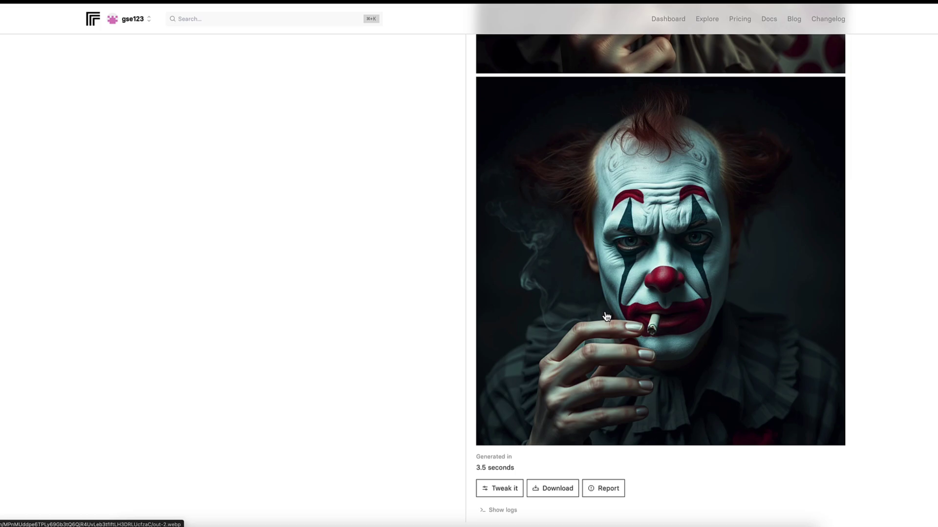
{"action": "scroll", "coordinate": [663, 307], "scroll_direction": "up", "scroll_amount": 15}
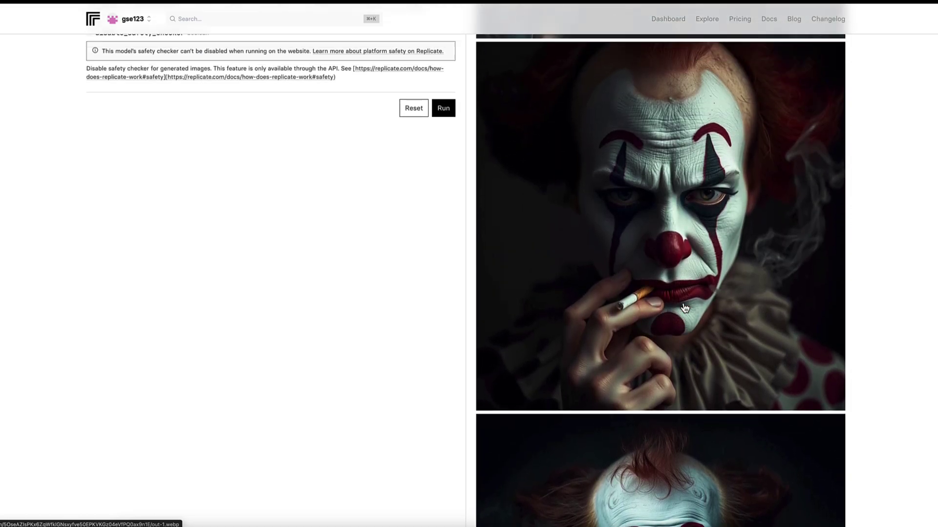
{"action": "scroll", "coordinate": [685, 307], "scroll_direction": "up", "scroll_amount": 7}
{"action": "scroll", "coordinate": [685, 308], "scroll_direction": "down", "scroll_amount": 3}
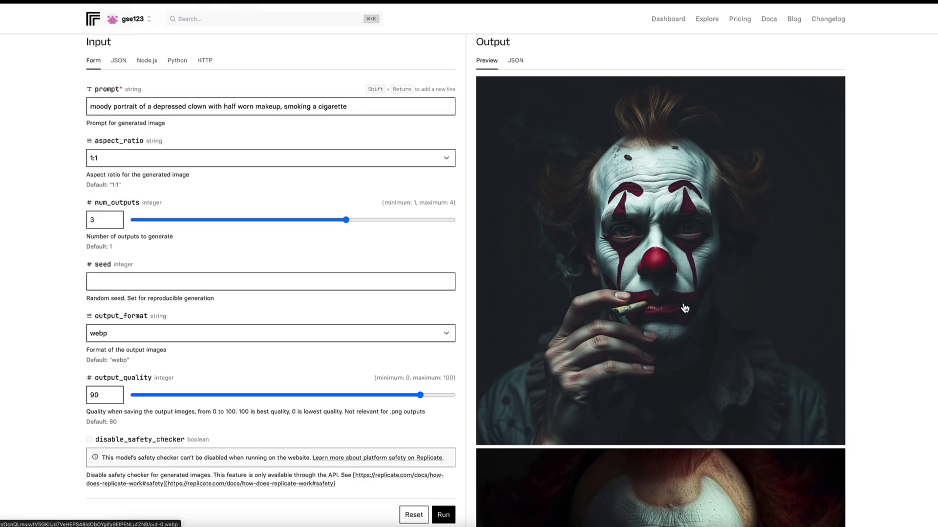
{"action": "scroll", "coordinate": [665, 310], "scroll_direction": "down", "scroll_amount": 7}
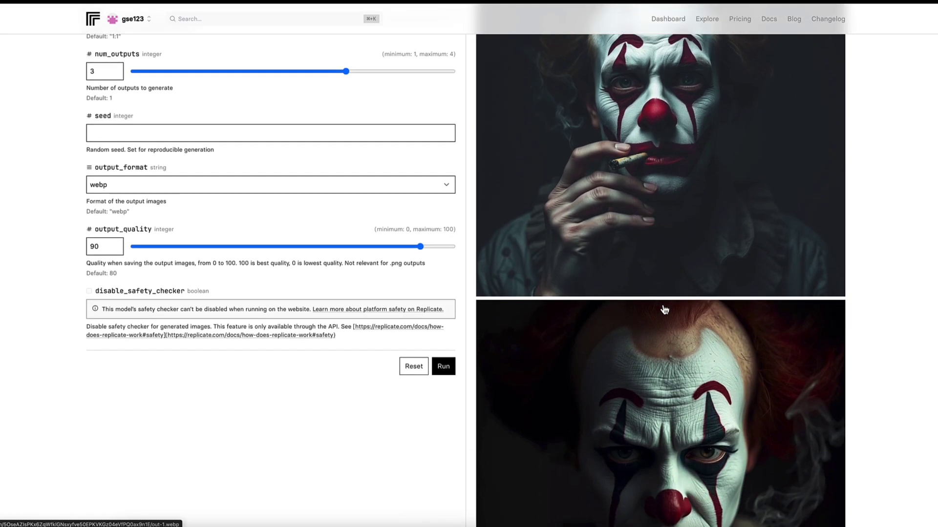
{"action": "scroll", "coordinate": [664, 310], "scroll_direction": "down", "scroll_amount": 12}
{"action": "scroll", "coordinate": [665, 310], "scroll_direction": "up", "scroll_amount": 5}
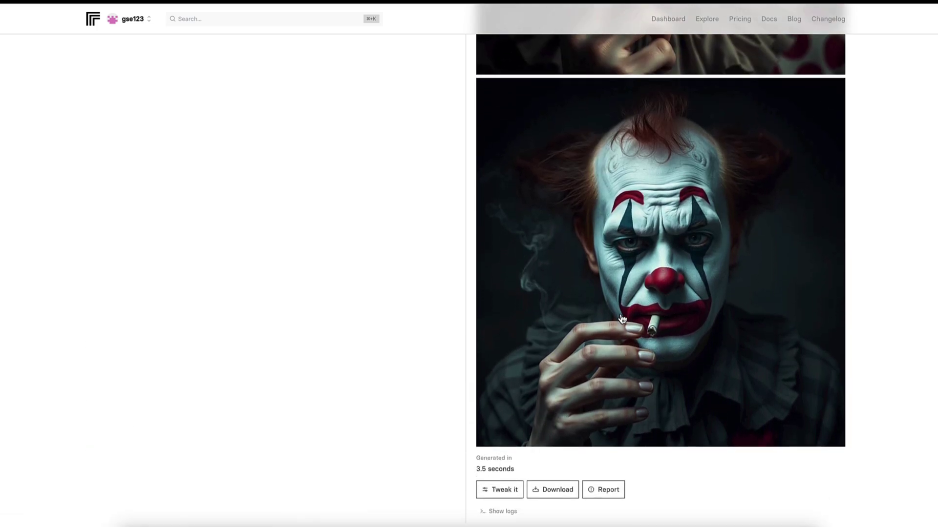
{"action": "scroll", "coordinate": [627, 305], "scroll_direction": "up", "scroll_amount": 10}
{"action": "scroll", "coordinate": [628, 305], "scroll_direction": "up", "scroll_amount": 8}
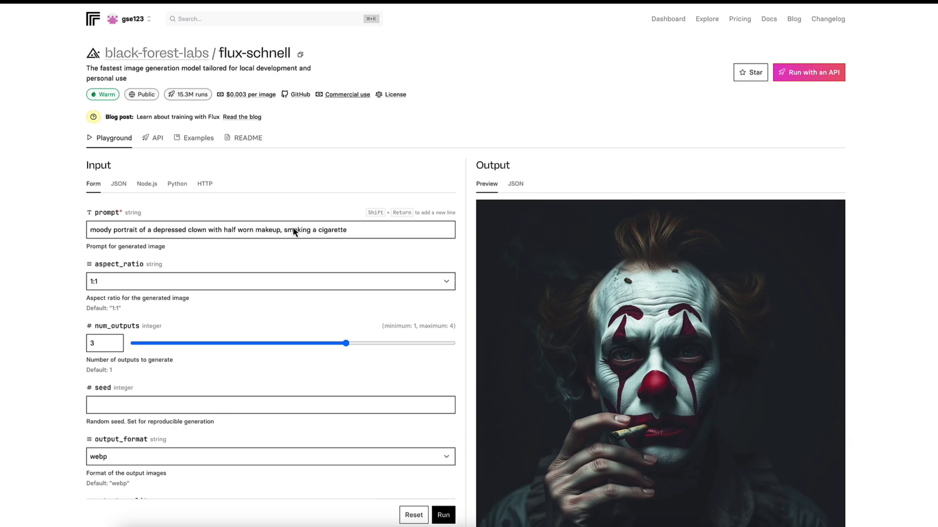
- Paste the black muscle car desert prompt over the clown prompt and run it
{"action": "left_click_drag", "start_coordinate": [355, 230], "coordinate": [39, 226]}
{"action": "type", "text": "a black muscle car driving in a desert, the sky is dark, moody atmosphere, the dust is red, photorealistic"}
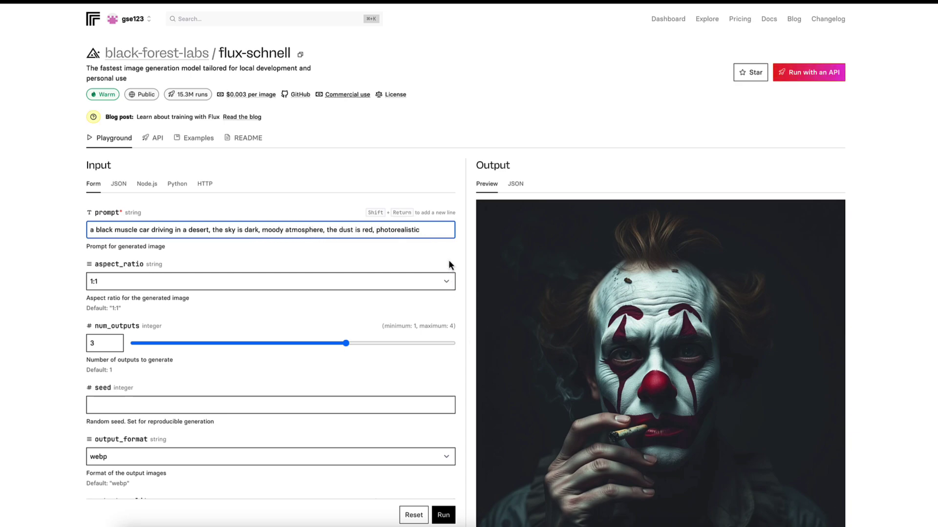
{"action": "scroll", "coordinate": [448, 264], "scroll_direction": "down", "scroll_amount": 4}
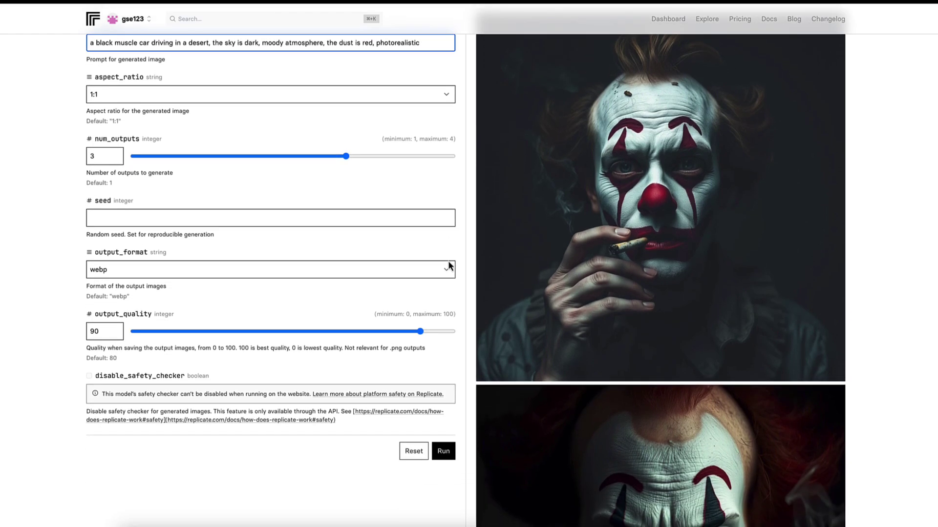
{"action": "left_click", "coordinate": [448, 454]}
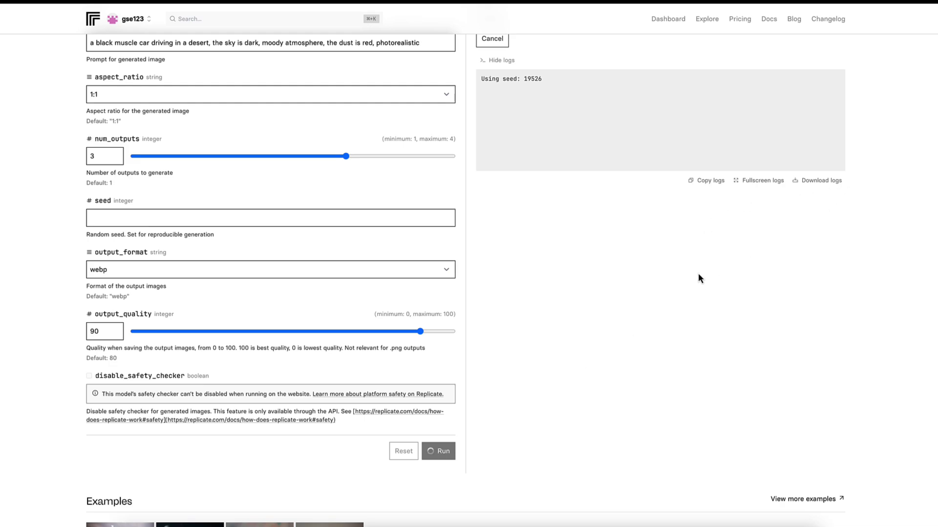
{"action": "scroll", "coordinate": [699, 273], "scroll_direction": "up", "scroll_amount": 3}
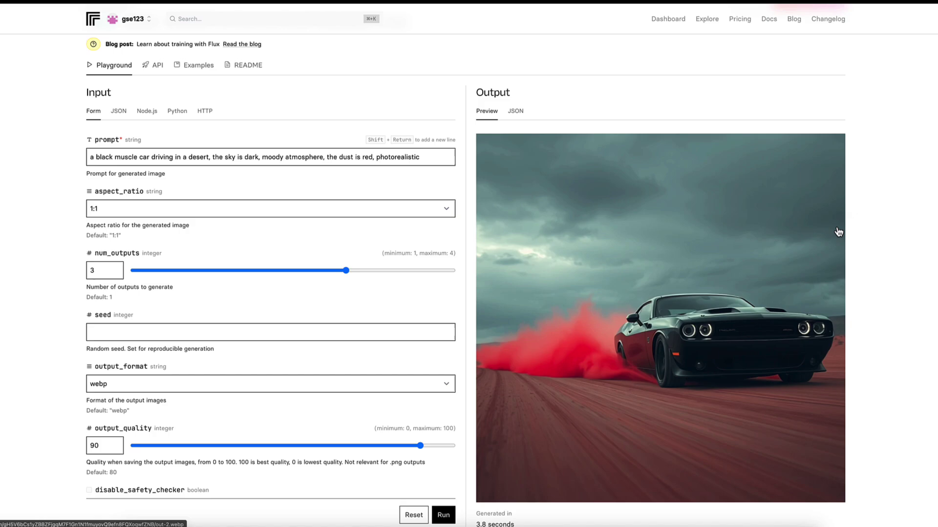
{"action": "scroll", "coordinate": [850, 207], "scroll_direction": "down", "scroll_amount": 3}
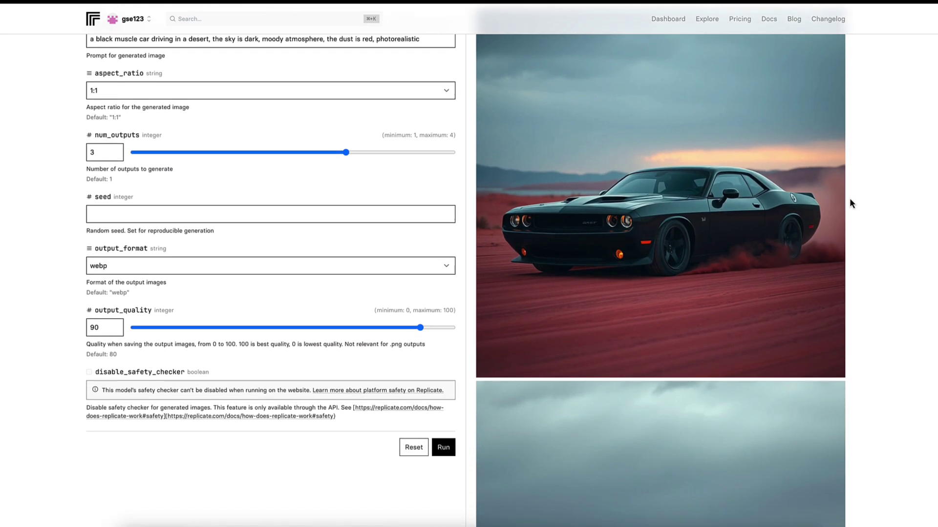
{"action": "scroll", "coordinate": [850, 204], "scroll_direction": "down", "scroll_amount": 1}
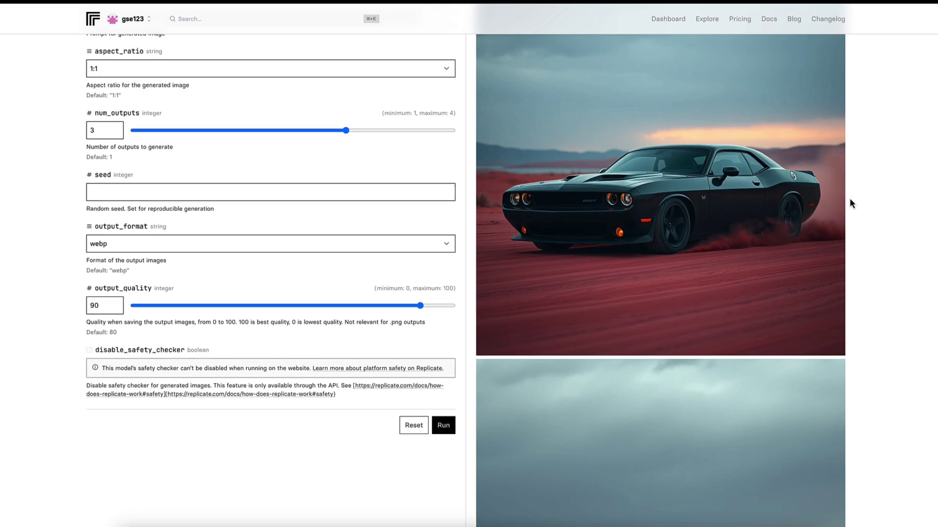
{"action": "scroll", "coordinate": [814, 202], "scroll_direction": "down", "scroll_amount": 3}
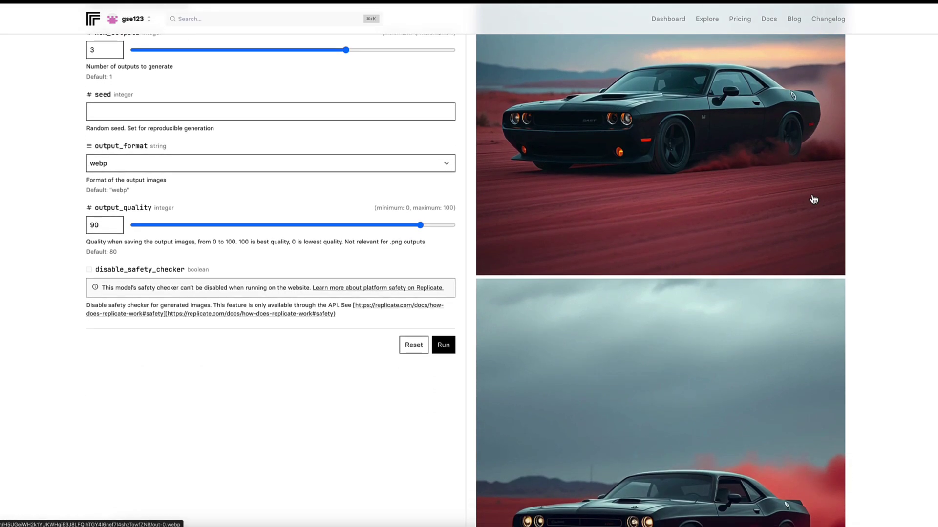
{"action": "scroll", "coordinate": [814, 195], "scroll_direction": "down", "scroll_amount": 5}
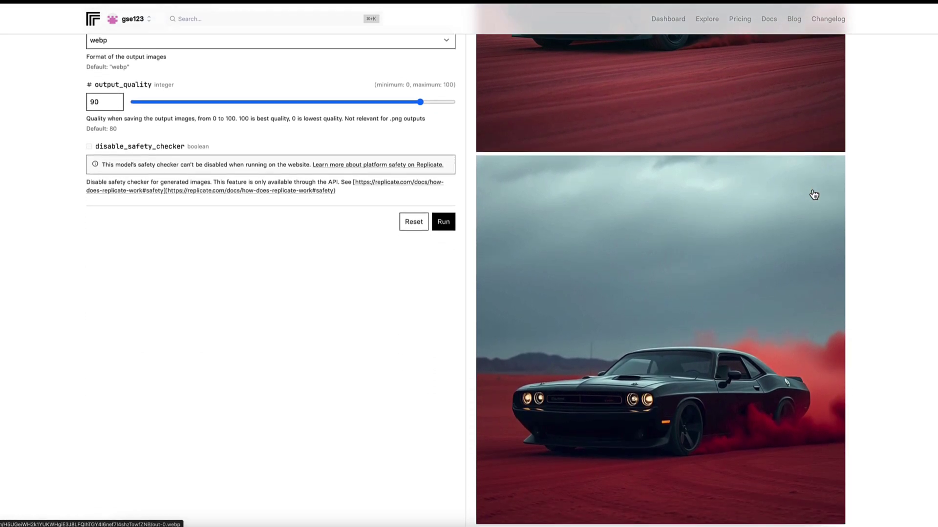
{"action": "scroll", "coordinate": [814, 195], "scroll_direction": "down", "scroll_amount": 9}
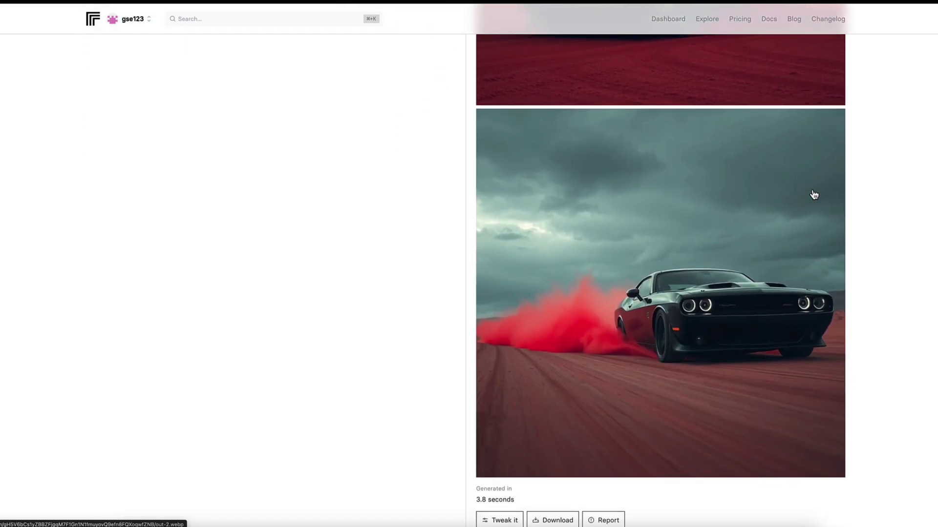
{"action": "scroll", "coordinate": [723, 283], "scroll_direction": "up", "scroll_amount": 14}
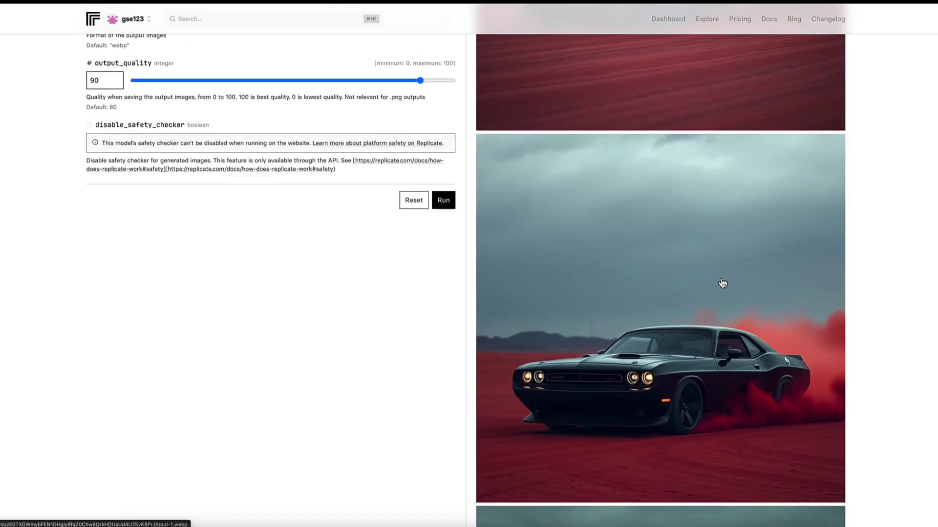
{"action": "scroll", "coordinate": [679, 210], "scroll_direction": "up", "scroll_amount": 2}
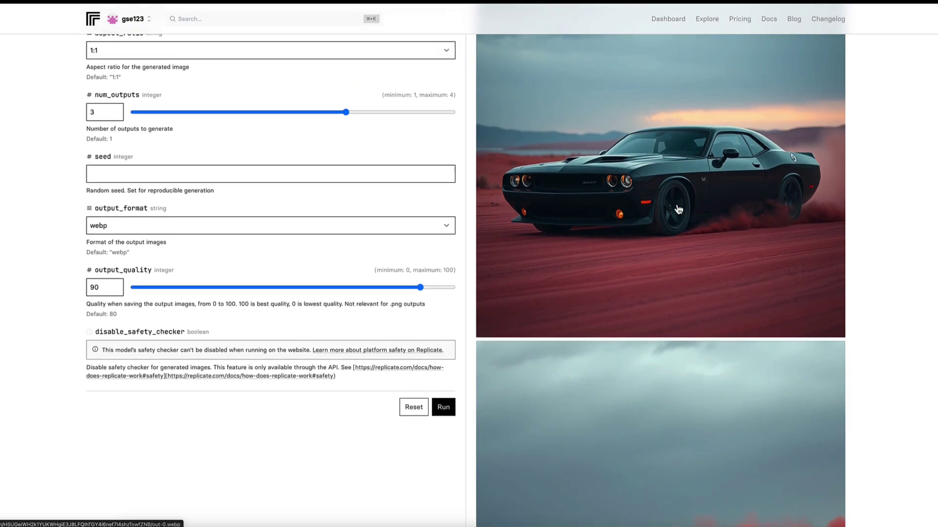
{"action": "scroll", "coordinate": [707, 213], "scroll_direction": "up", "scroll_amount": 2}
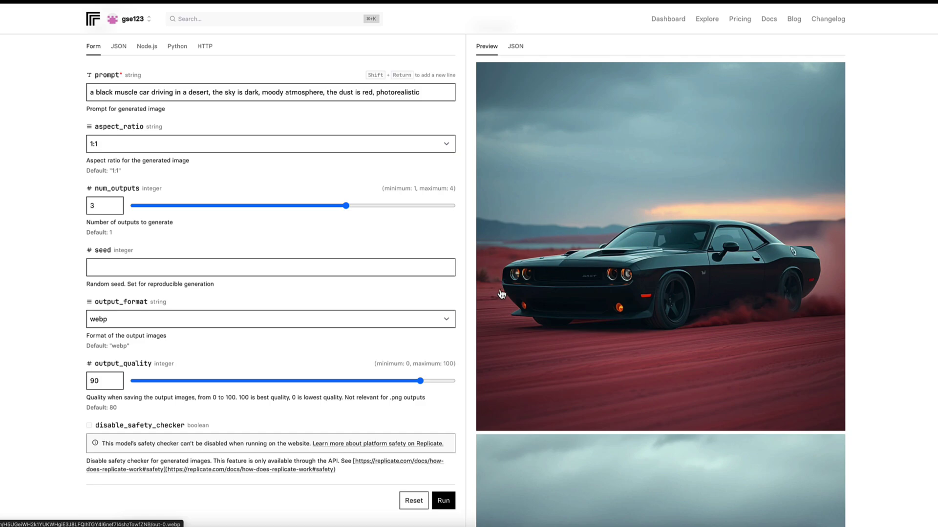
{"action": "scroll", "coordinate": [713, 308], "scroll_direction": "down", "scroll_amount": 3}
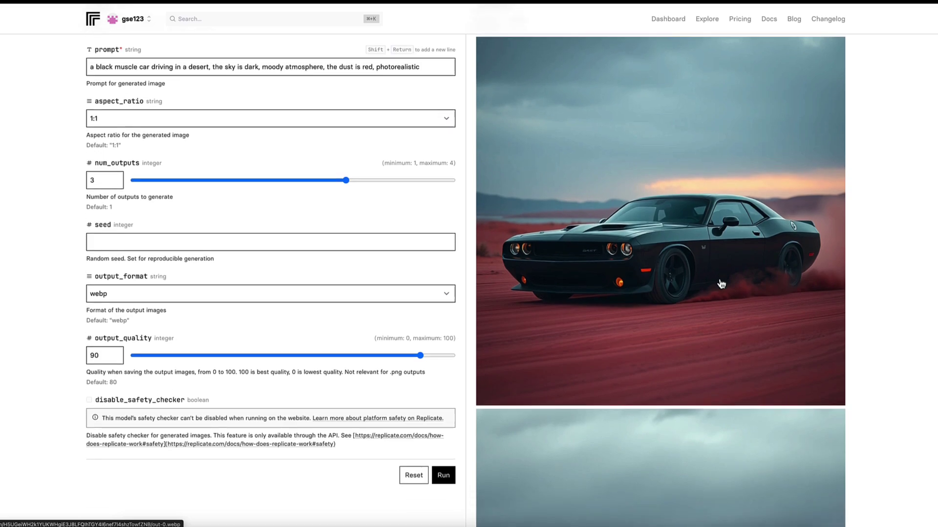
{"action": "scroll", "coordinate": [743, 308], "scroll_direction": "down", "scroll_amount": 5}
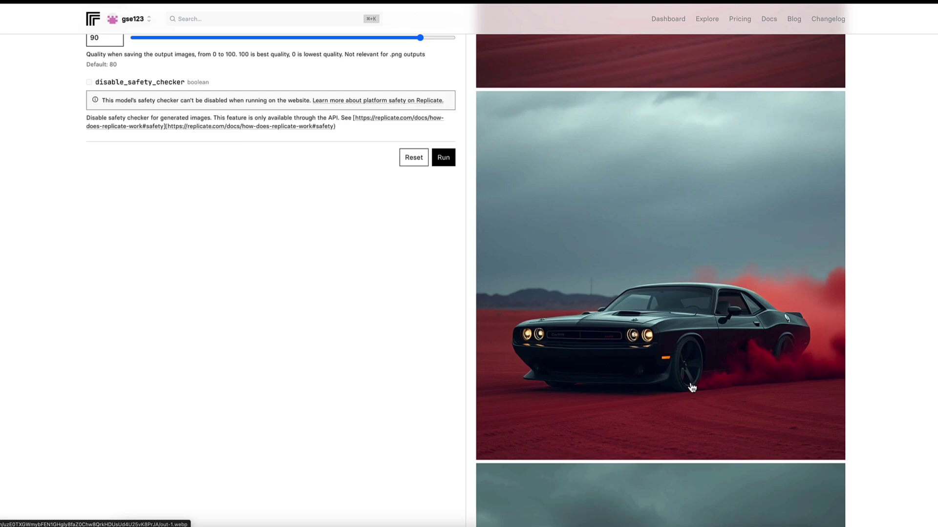
{"action": "scroll", "coordinate": [737, 338], "scroll_direction": "down", "scroll_amount": 1}
{"action": "scroll", "coordinate": [736, 338], "scroll_direction": "down", "scroll_amount": 6}
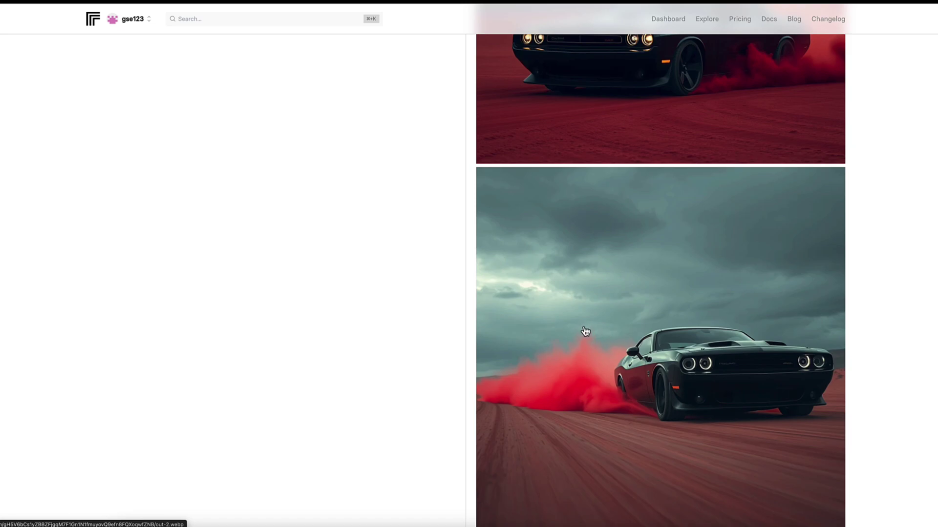
{"action": "scroll", "coordinate": [586, 331], "scroll_direction": "down", "scroll_amount": 3}
{"action": "scroll", "coordinate": [586, 331], "scroll_direction": "up", "scroll_amount": 2}
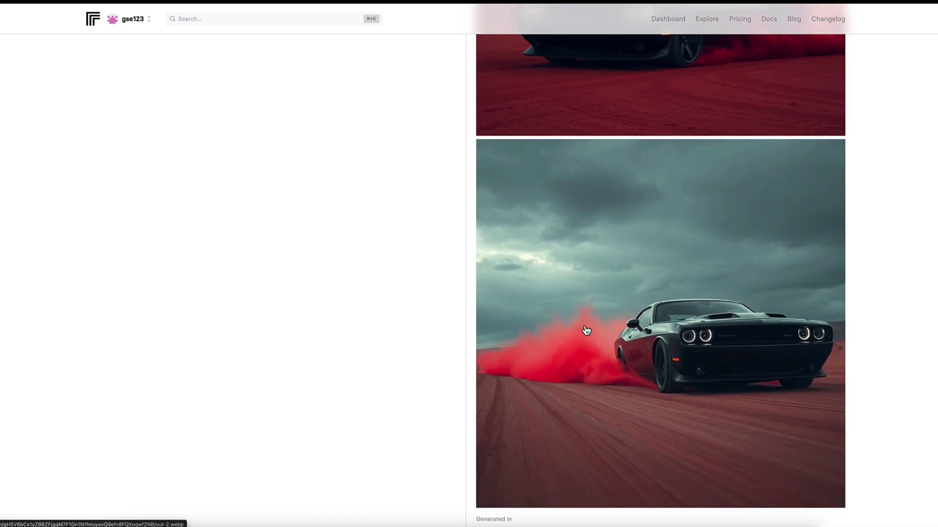
{"action": "scroll", "coordinate": [586, 331], "scroll_direction": "up", "scroll_amount": 4}
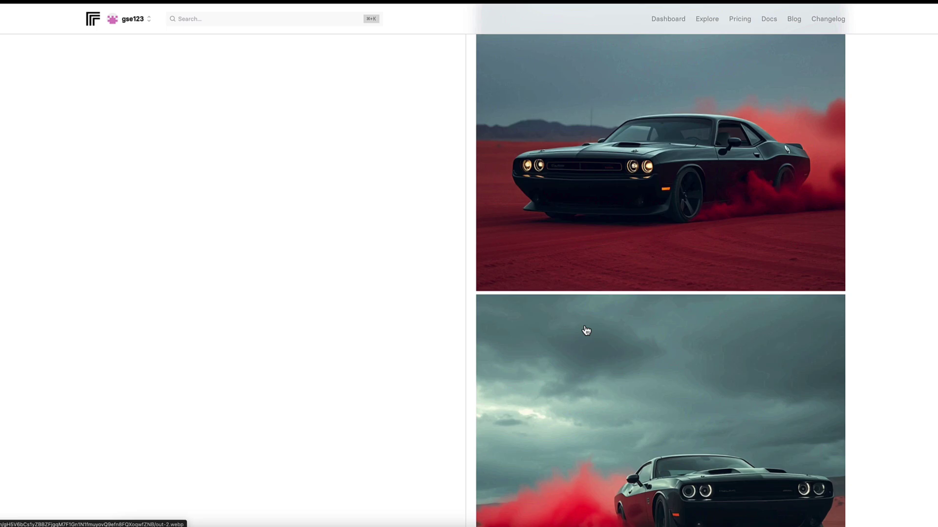
{"action": "scroll", "coordinate": [588, 333], "scroll_direction": "up", "scroll_amount": 8}
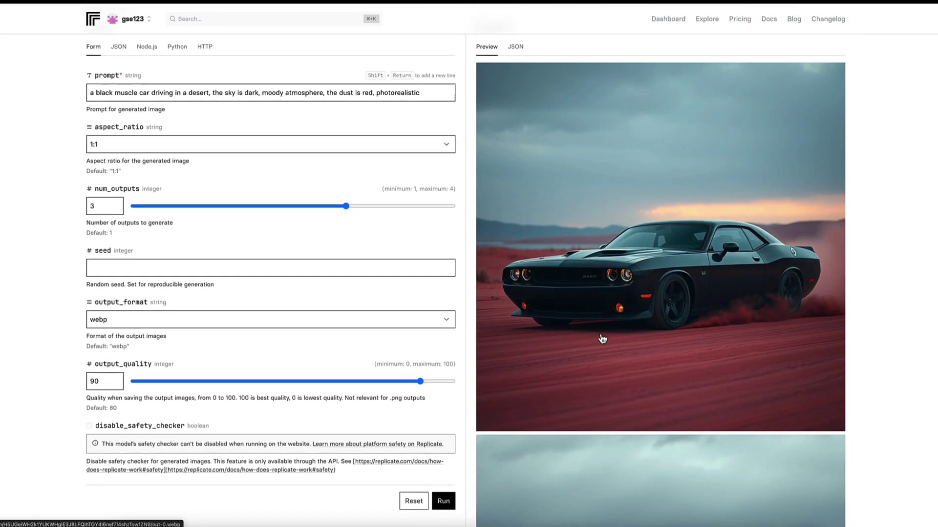
{"action": "scroll", "coordinate": [602, 339], "scroll_direction": "down", "scroll_amount": 6}
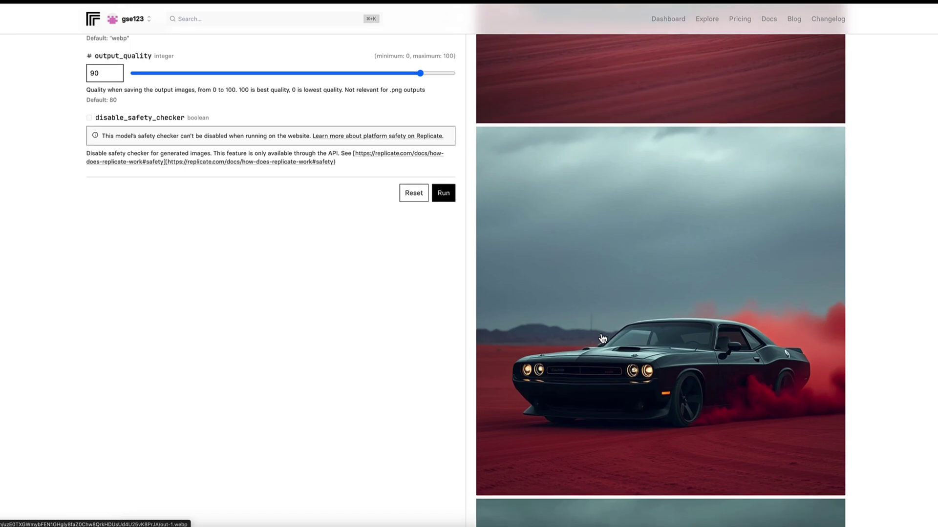
{"action": "scroll", "coordinate": [602, 339], "scroll_direction": "down", "scroll_amount": 12}
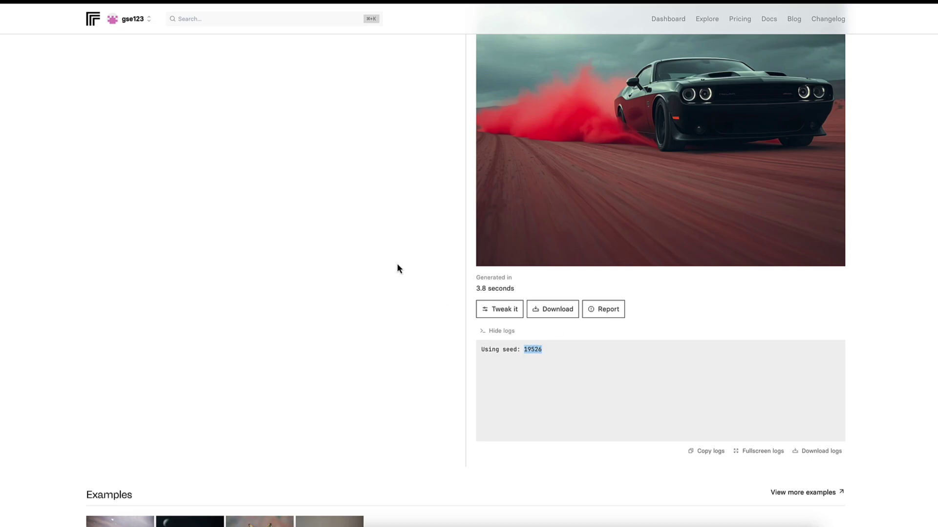
- Note the logged seed 19526, then run again with the seed field left empty
{"action": "scroll", "coordinate": [342, 263], "scroll_direction": "up", "scroll_amount": 20}
{"action": "scroll", "coordinate": [337, 262], "scroll_direction": "down", "scroll_amount": 4}
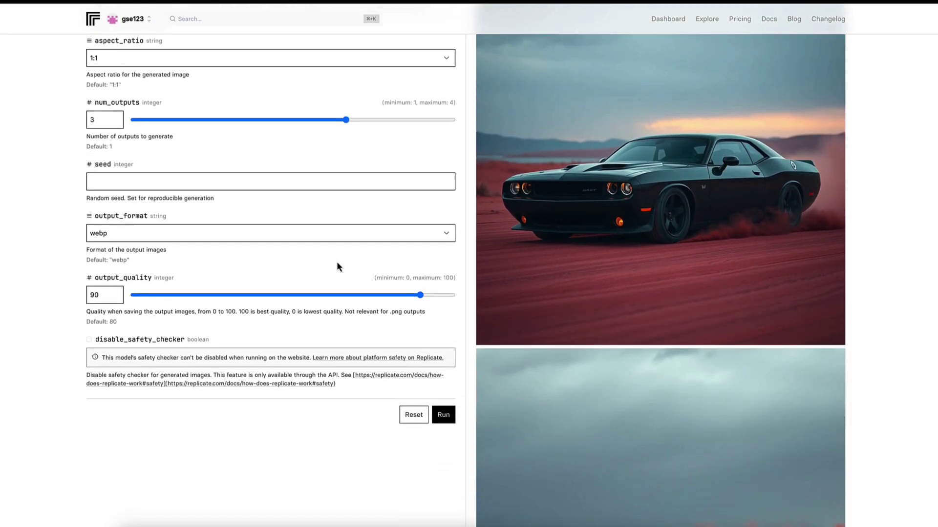
{"action": "scroll", "coordinate": [337, 266], "scroll_direction": "down", "scroll_amount": 1}
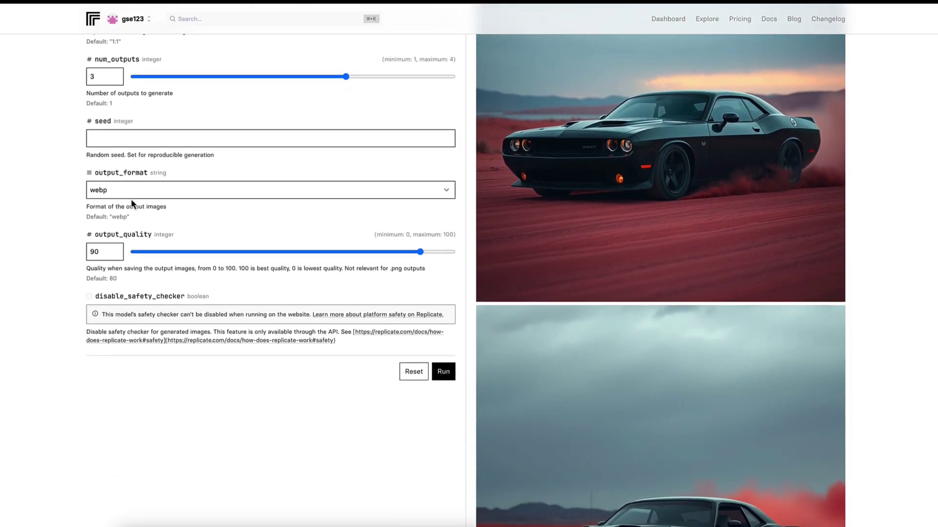
{"action": "left_click", "coordinate": [117, 137]}
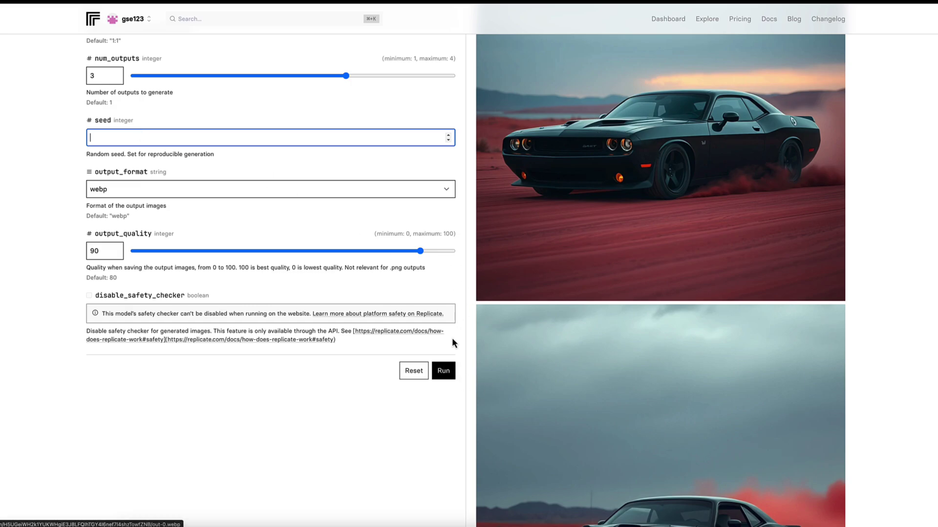
{"action": "left_click", "coordinate": [444, 372]}
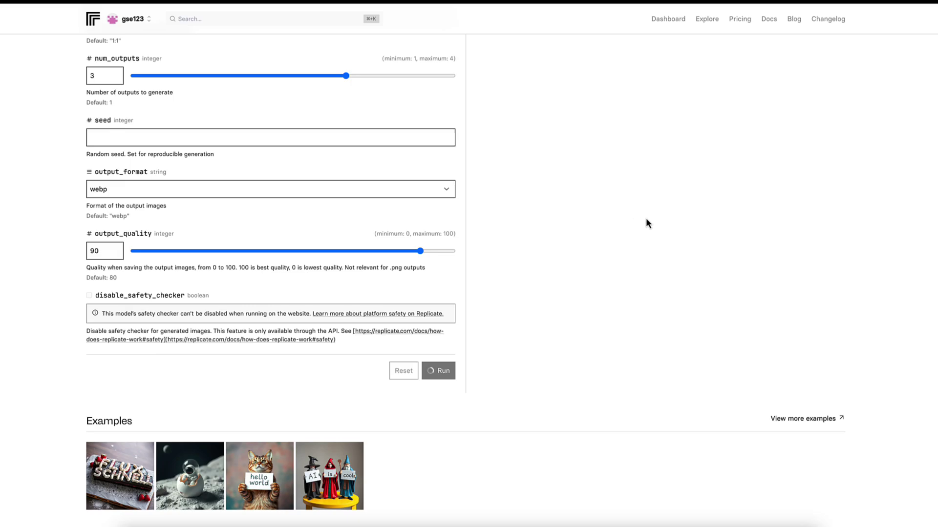
- Scroll through the three new random-seed muscle car images and back to the top
{"action": "scroll", "coordinate": [646, 223], "scroll_direction": "up", "scroll_amount": 5}
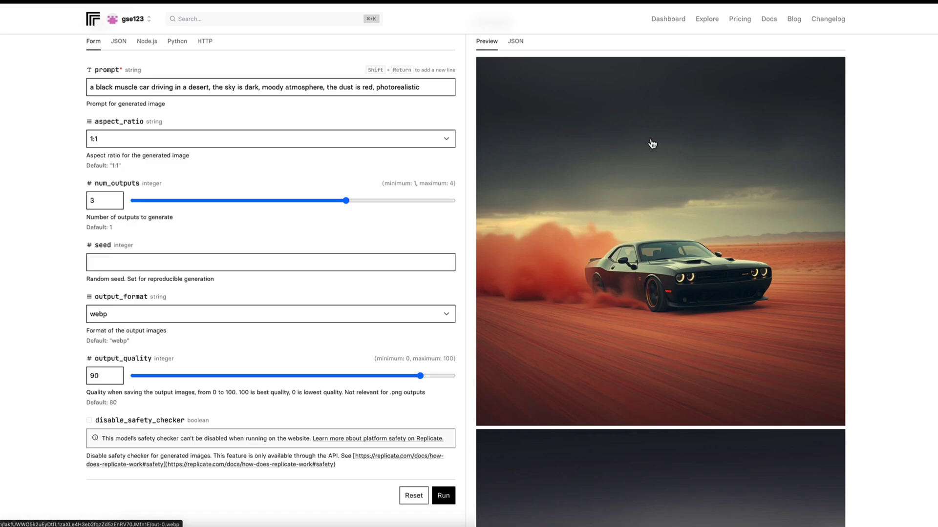
{"action": "scroll", "coordinate": [652, 143], "scroll_direction": "down", "scroll_amount": 12}
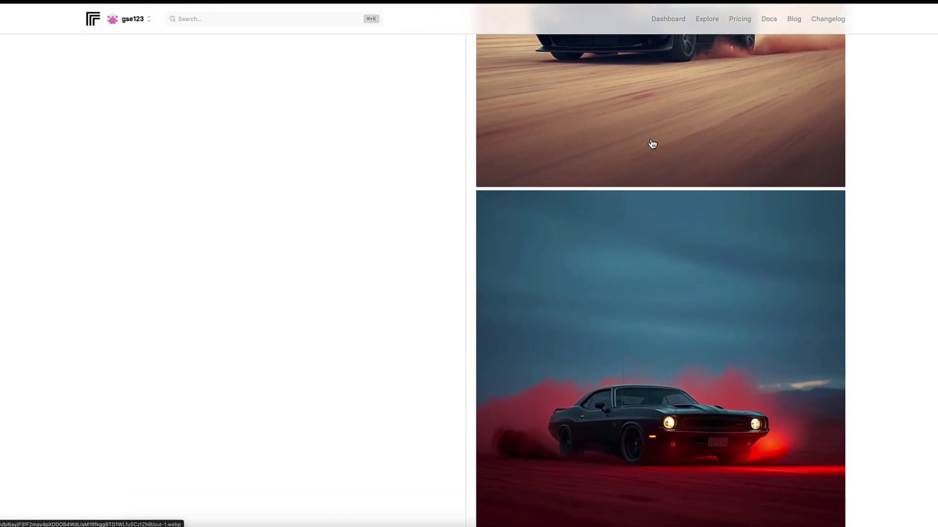
{"action": "scroll", "coordinate": [687, 199], "scroll_direction": "up", "scroll_amount": 12}
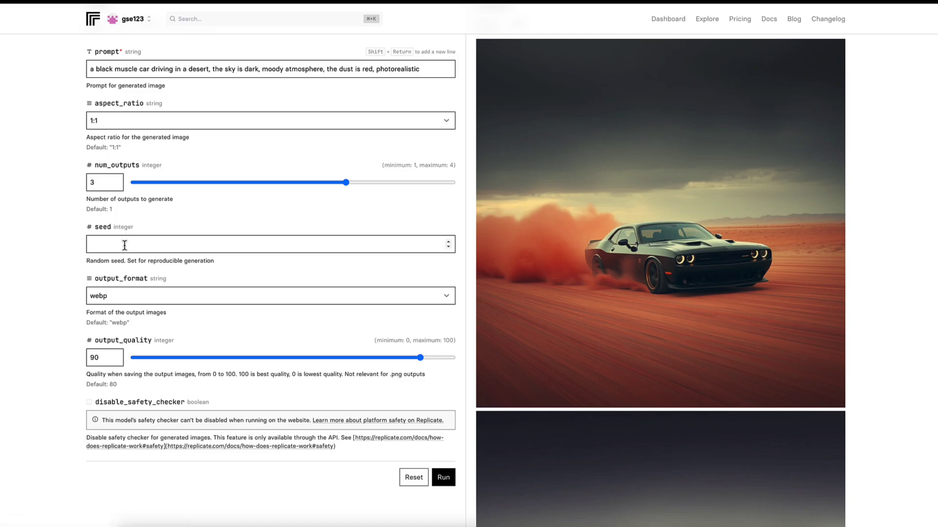
- Enter seed 19526, rerun, and confirm the outputs match the first muscle car set
{"action": "left_click", "coordinate": [125, 245]}
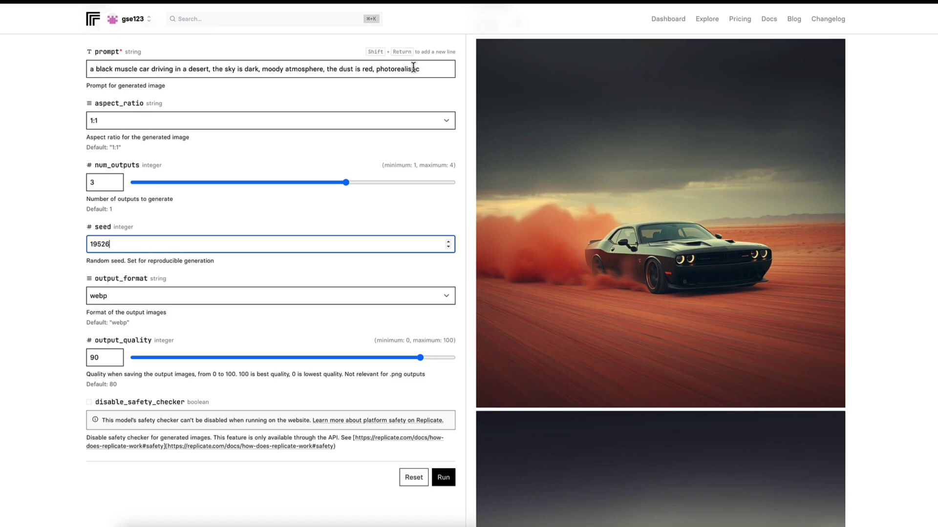
{"action": "left_click", "coordinate": [445, 478]}
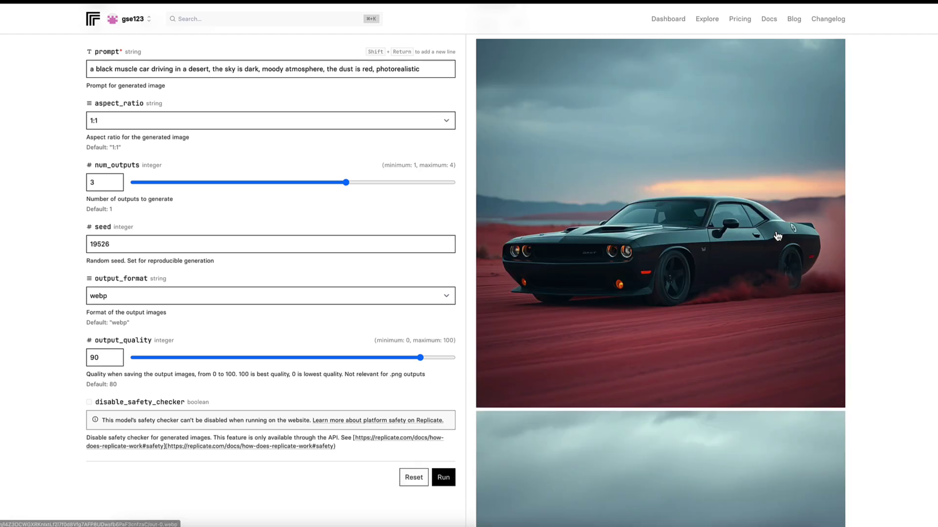
{"action": "scroll", "coordinate": [776, 236], "scroll_direction": "down", "scroll_amount": 6}
{"action": "scroll", "coordinate": [777, 236], "scroll_direction": "down", "scroll_amount": 1}
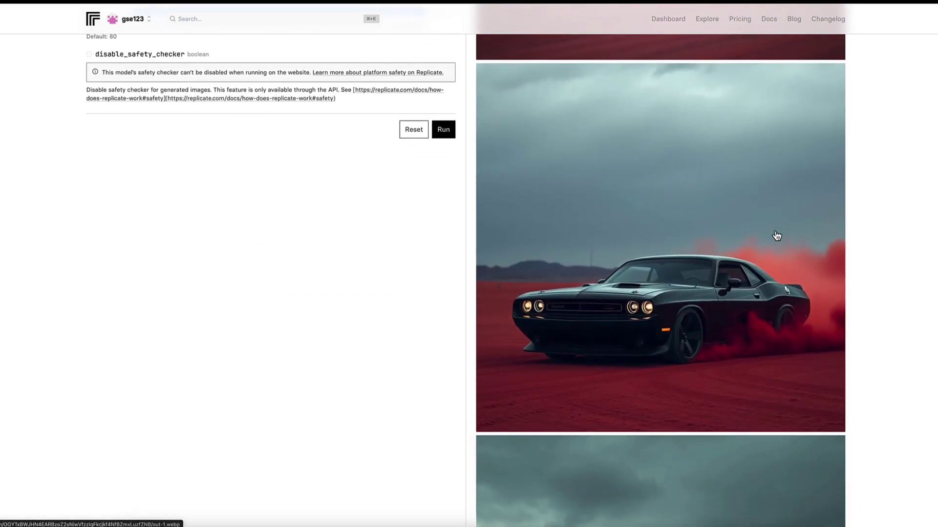
{"action": "scroll", "coordinate": [776, 235], "scroll_direction": "down", "scroll_amount": 6}
{"action": "scroll", "coordinate": [776, 236], "scroll_direction": "down", "scroll_amount": 3}
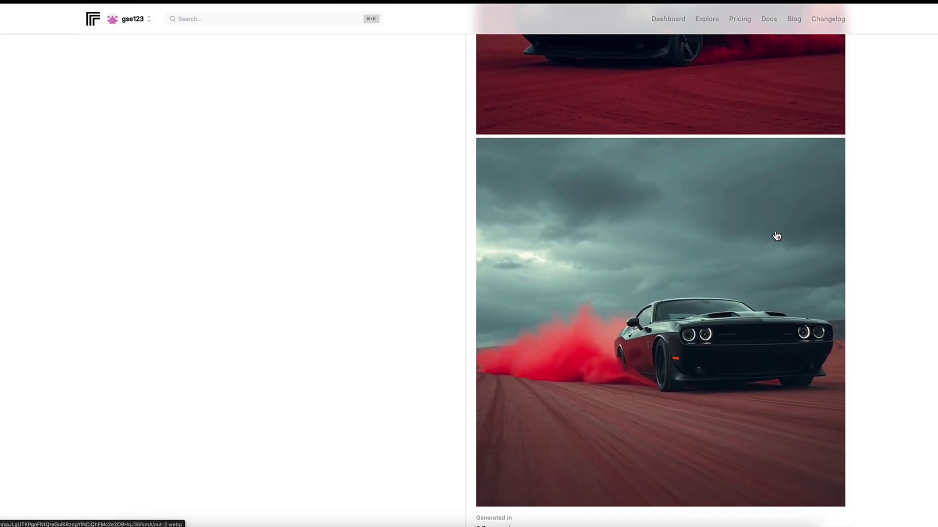
{"action": "scroll", "coordinate": [712, 264], "scroll_direction": "up", "scroll_amount": 15}
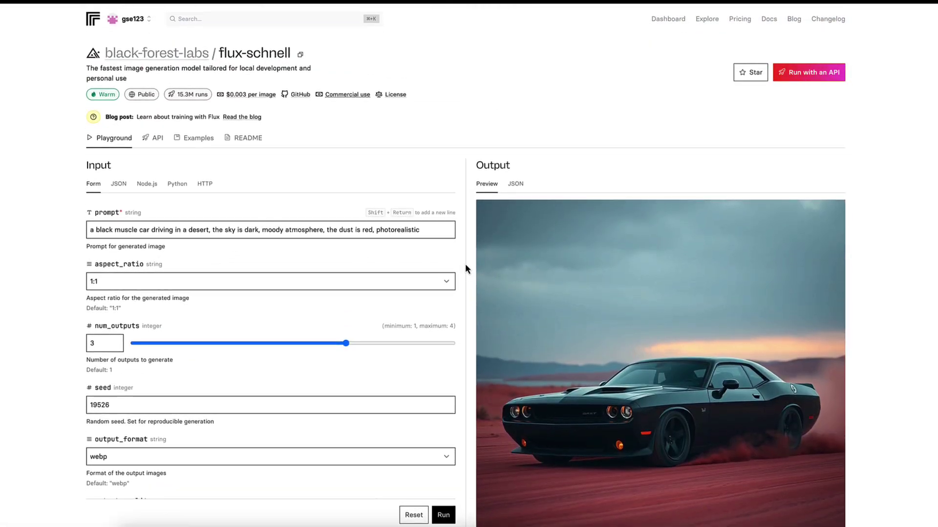
{"action": "scroll", "coordinate": [464, 264], "scroll_direction": "down", "scroll_amount": 3}
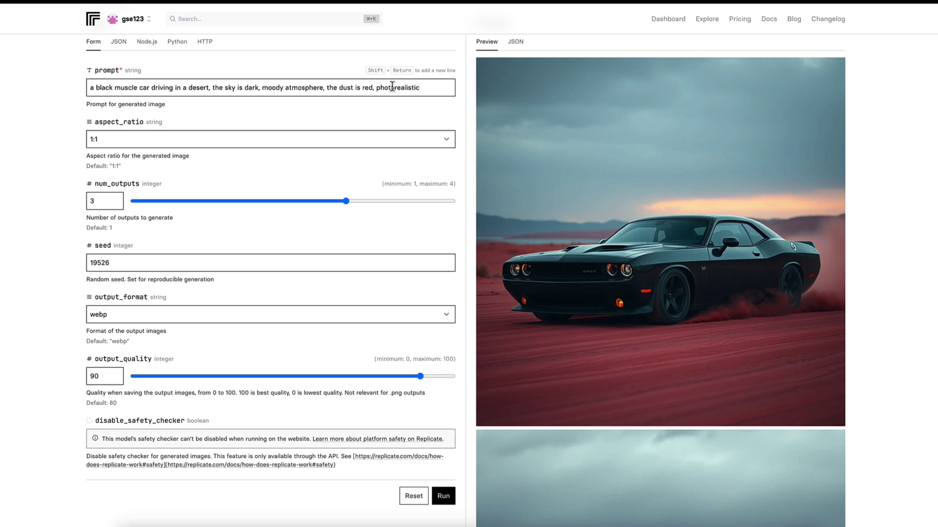
{"action": "scroll", "coordinate": [274, 315], "scroll_direction": "down", "scroll_amount": 5}
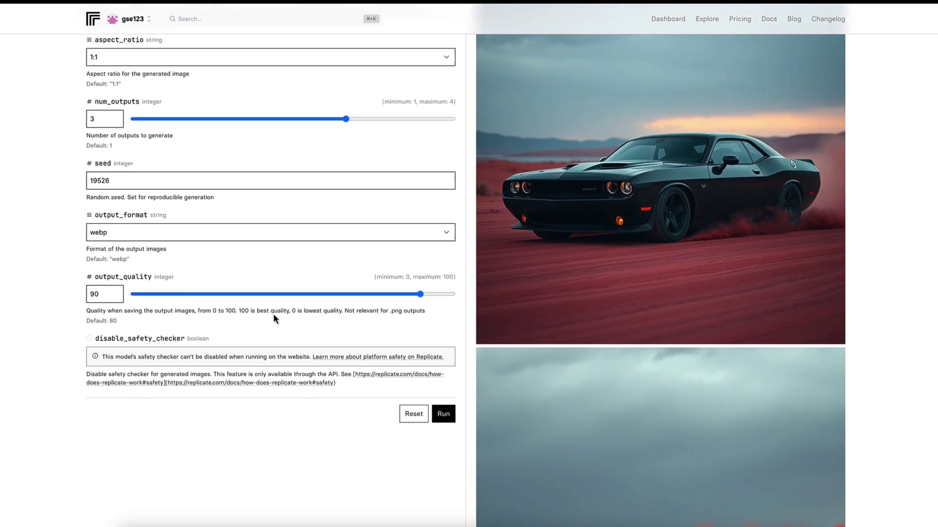